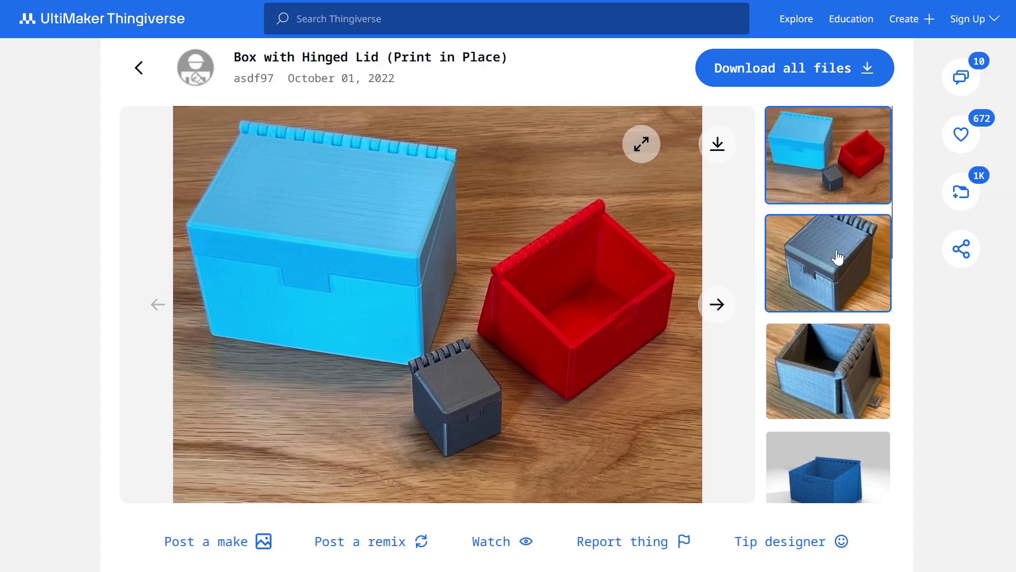
- View the reference photos of the grey box and the open box
left_click(837, 257)
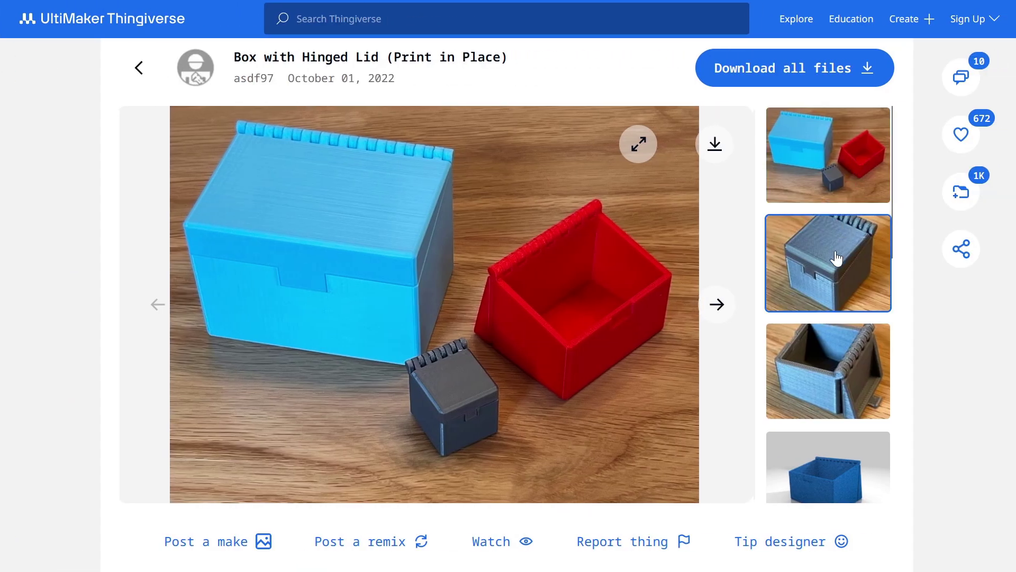
left_click(827, 370)
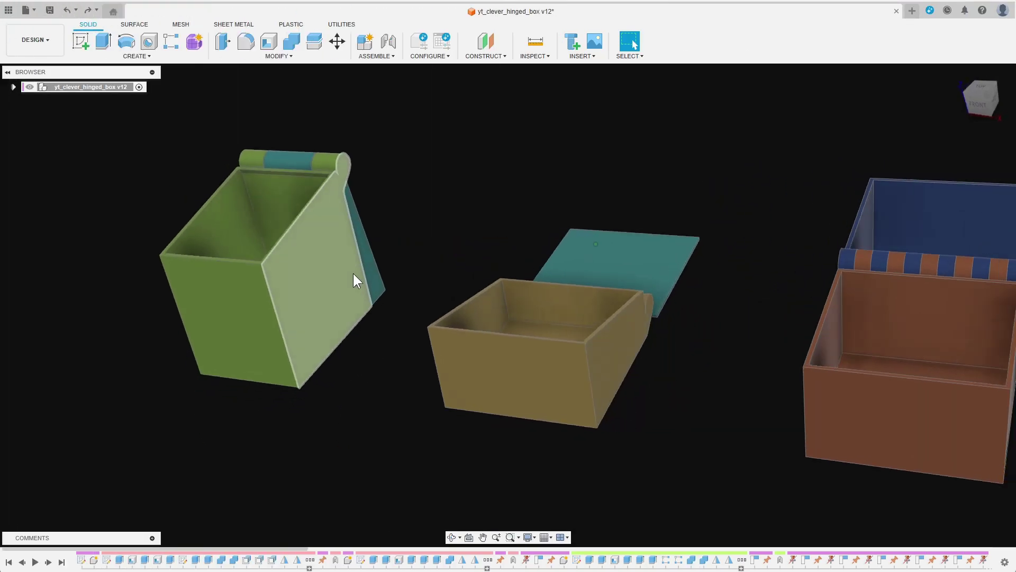
- Swing the green, teal and blue lids closed on the three example boxes, orbiting between them
middle_click_drag(354, 274, 397, 289, "shift")
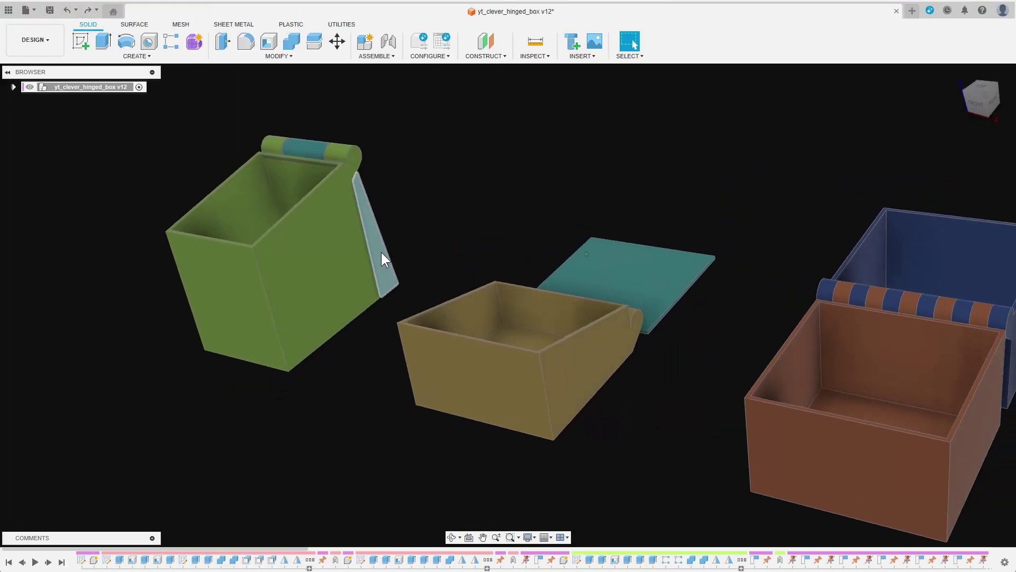
left_click_drag(396, 290, 308, 226)
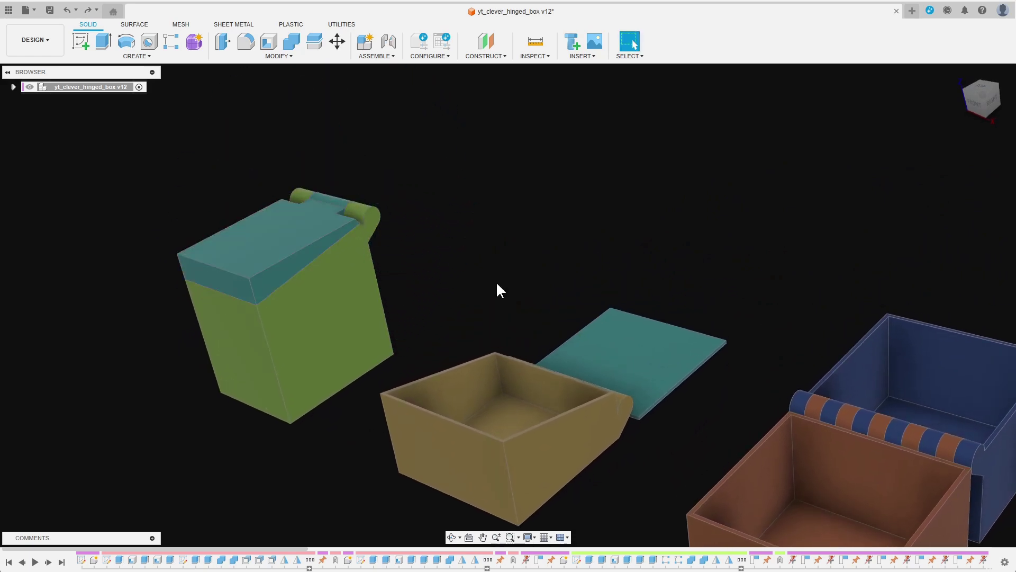
mouse_move(686, 360)
left_mouse_down()
mouse_move(698, 345)
mouse_move(525, 341)
left_mouse_up()
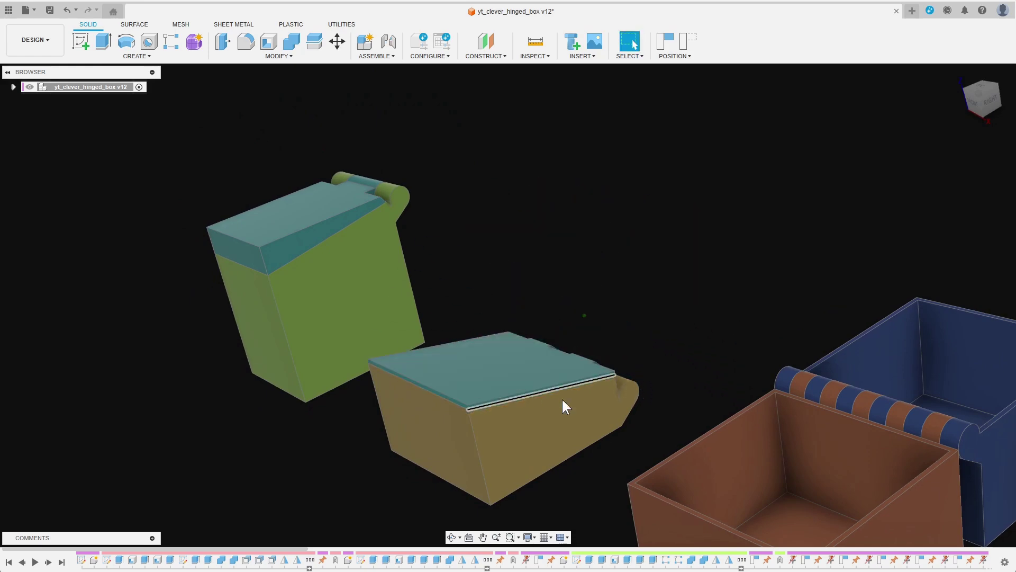
middle_click_drag(561, 398, 681, 377, "shift")
left_click_drag(924, 339, 619, 279)
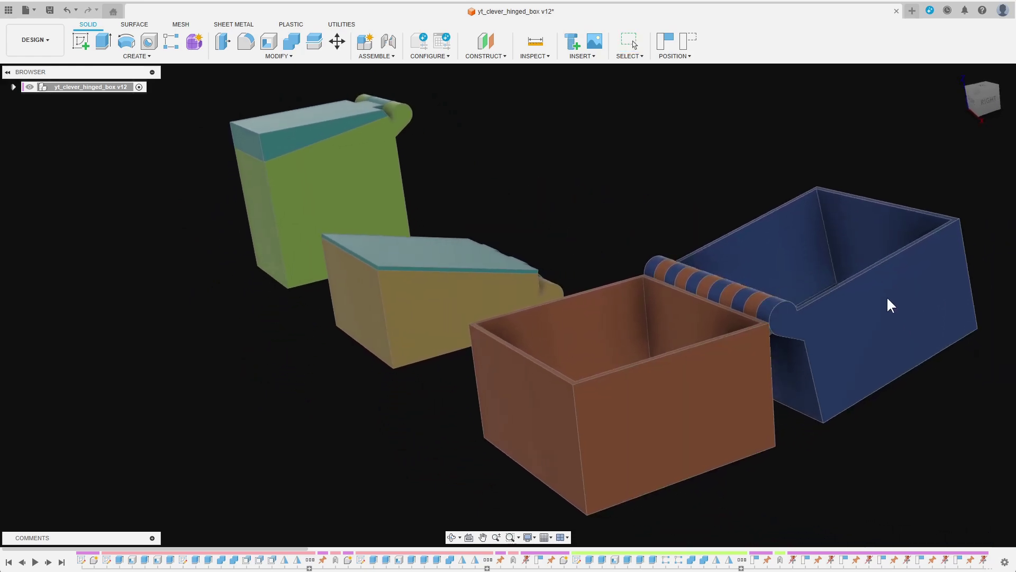
middle_click_drag(799, 421, 841, 412, "shift")
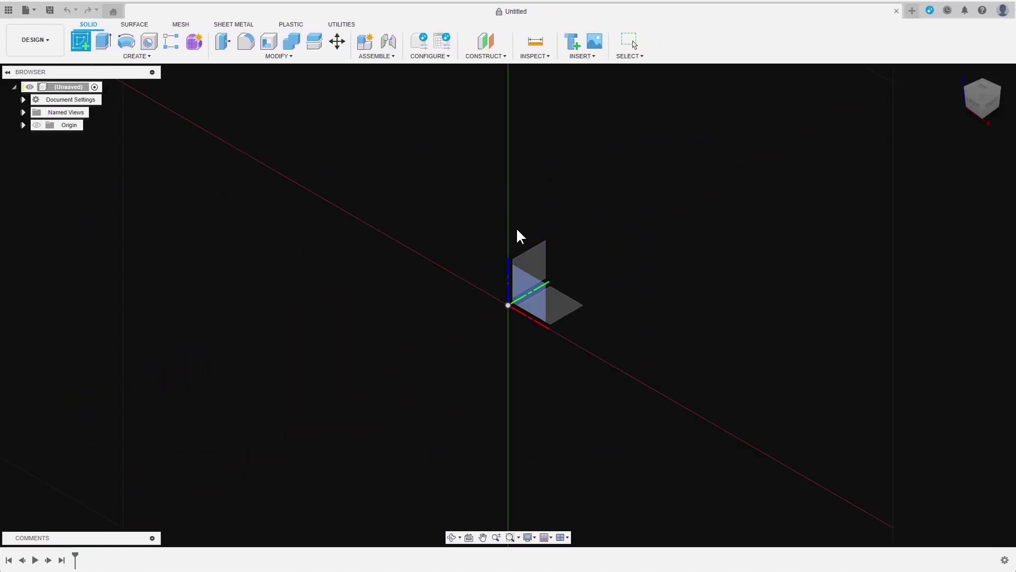
- Start a sketch and draw the first closed quadrilateral profile with a sloping top
left_click(540, 260)
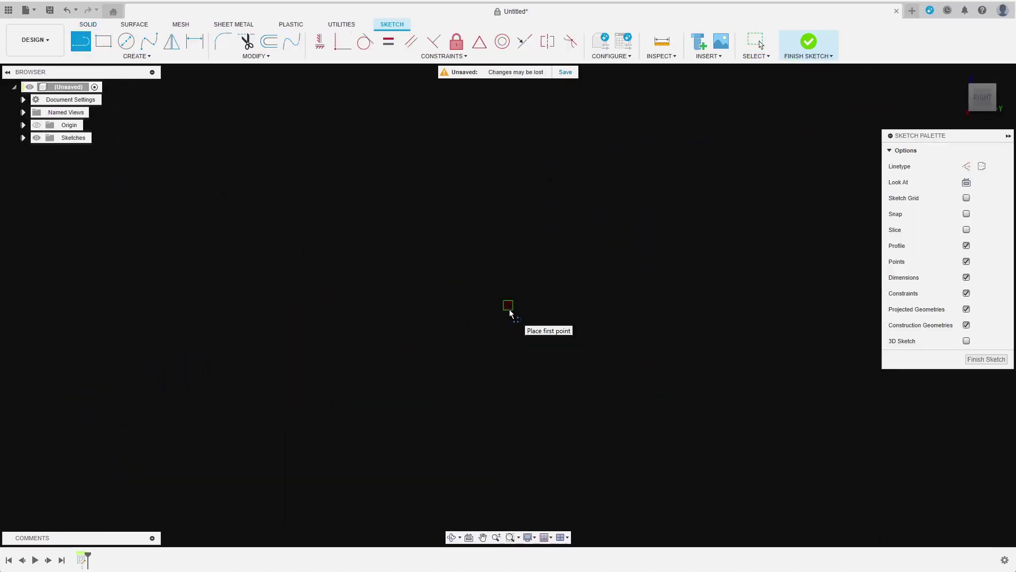
left_click(507, 193)
left_click(382, 215)
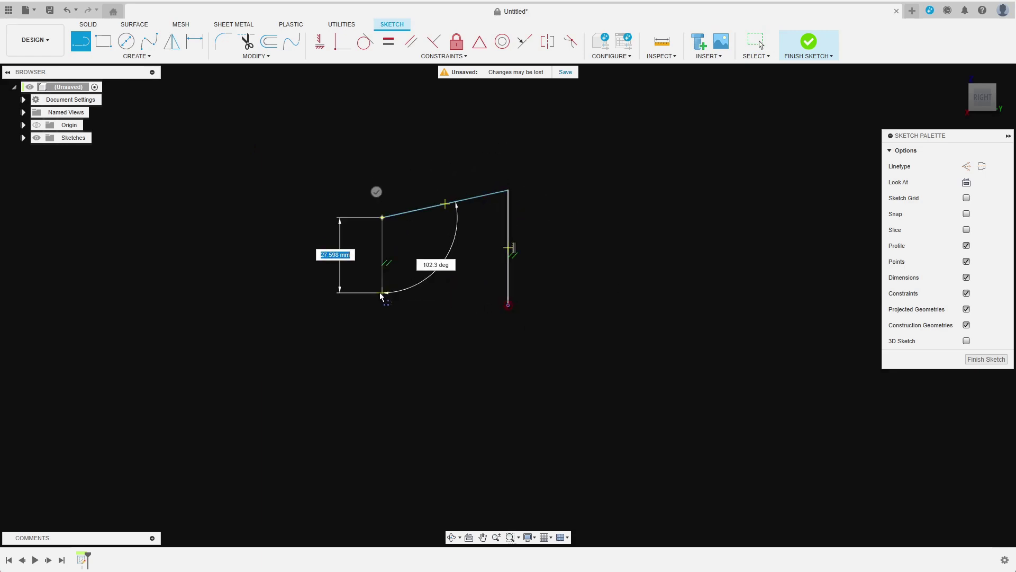
left_click(382, 304)
left_click(507, 302)
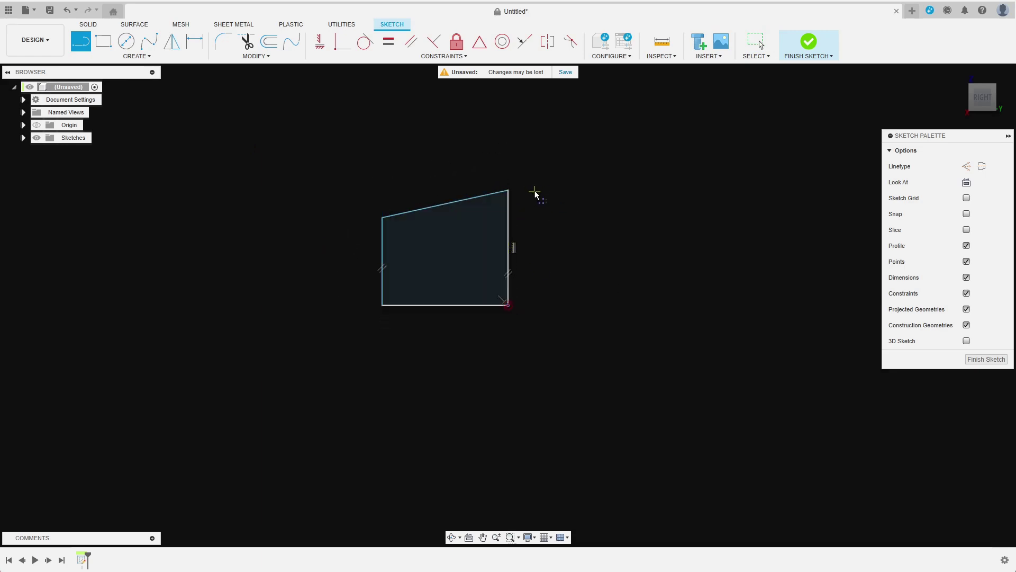
- Draw the narrow trapezoid profile beside the first shape
left_click(529, 310)
left_click(583, 318)
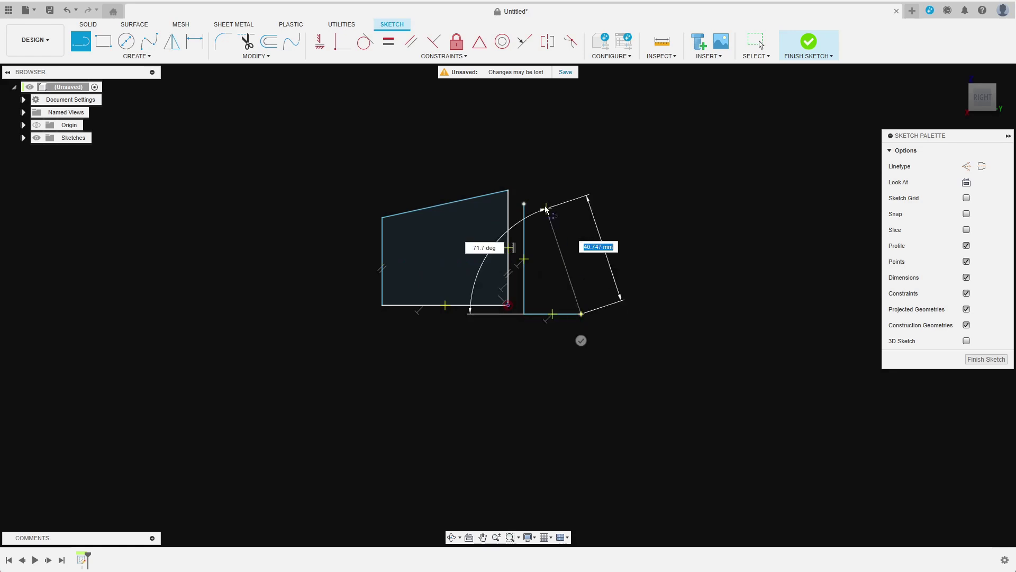
left_click(546, 205)
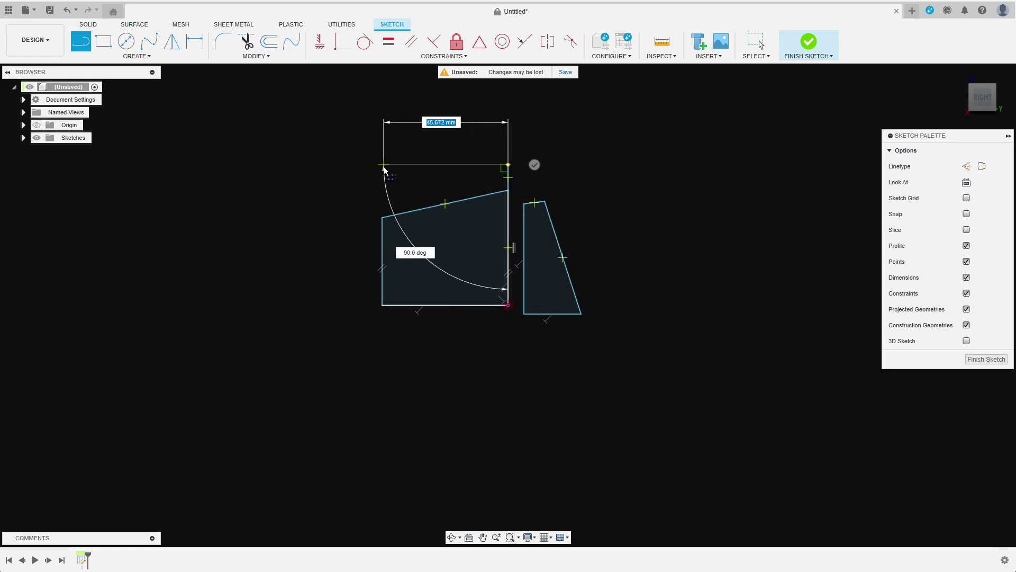
- Add a higher top edge so the first profile becomes a tall rectangle split by the sloped line
left_click(383, 164)
left_click(383, 214)
scroll(492, 111, "up", 3)
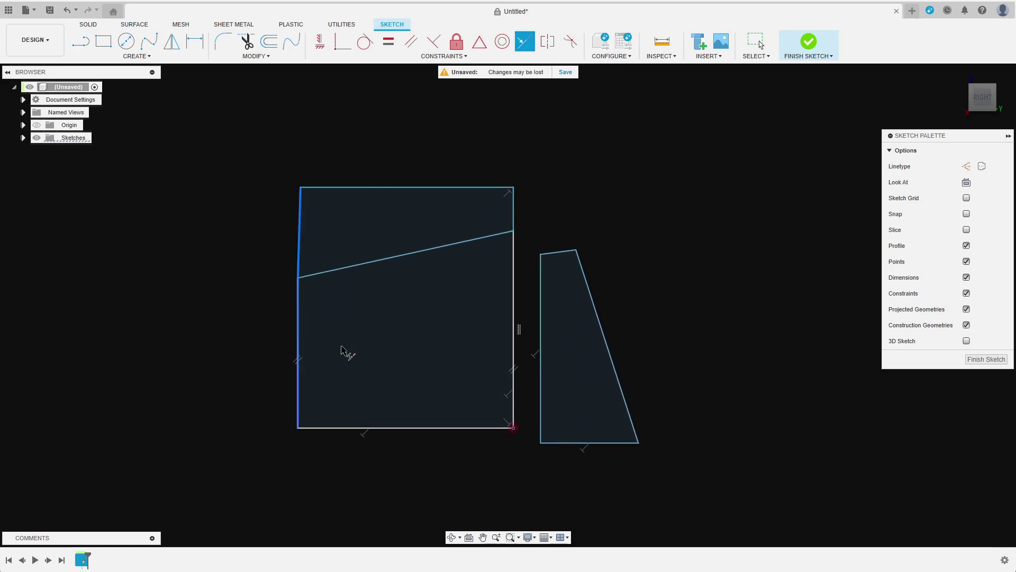
- Make the trapezoid's bottom collinear with the rectangle's and set matching edges equal in length
left_click(483, 430)
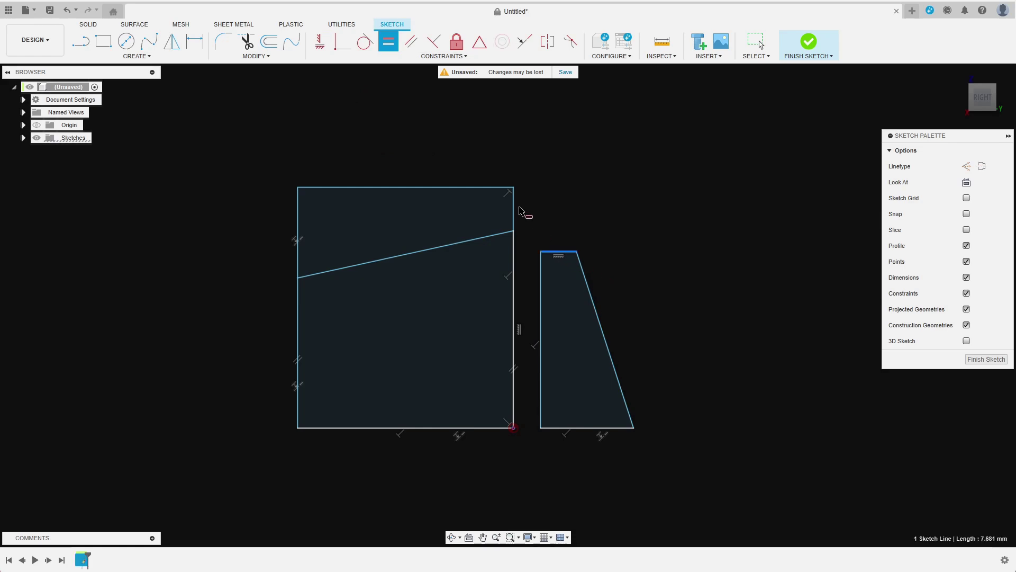
left_click(543, 310)
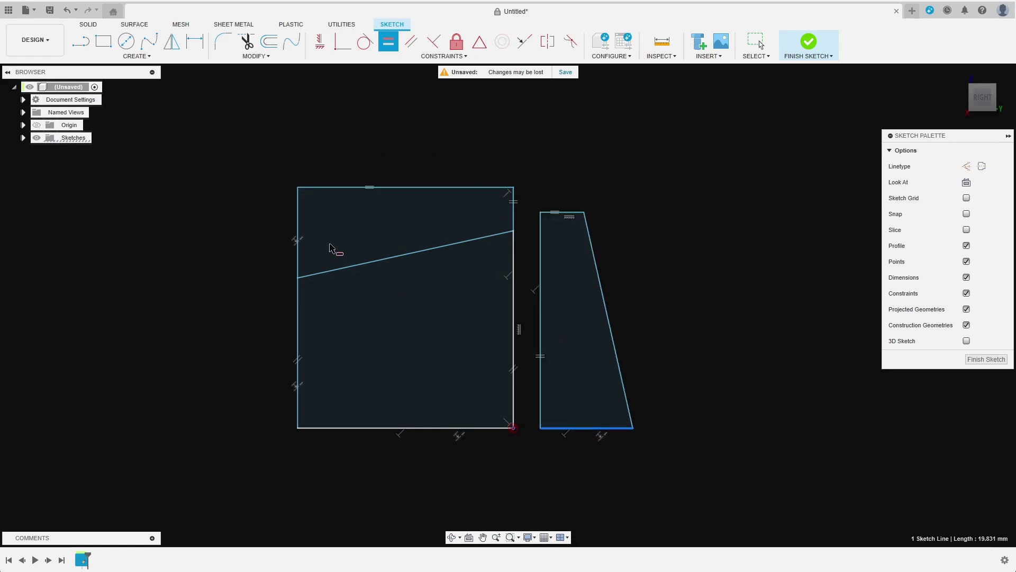
scroll(582, 223, "down", 1)
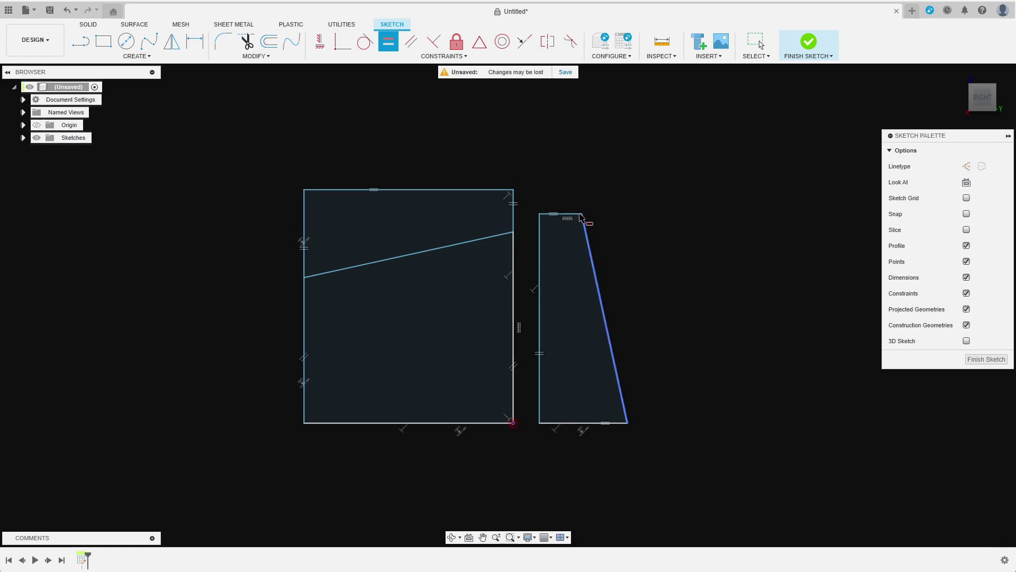
left_click(582, 216)
key("Escape")
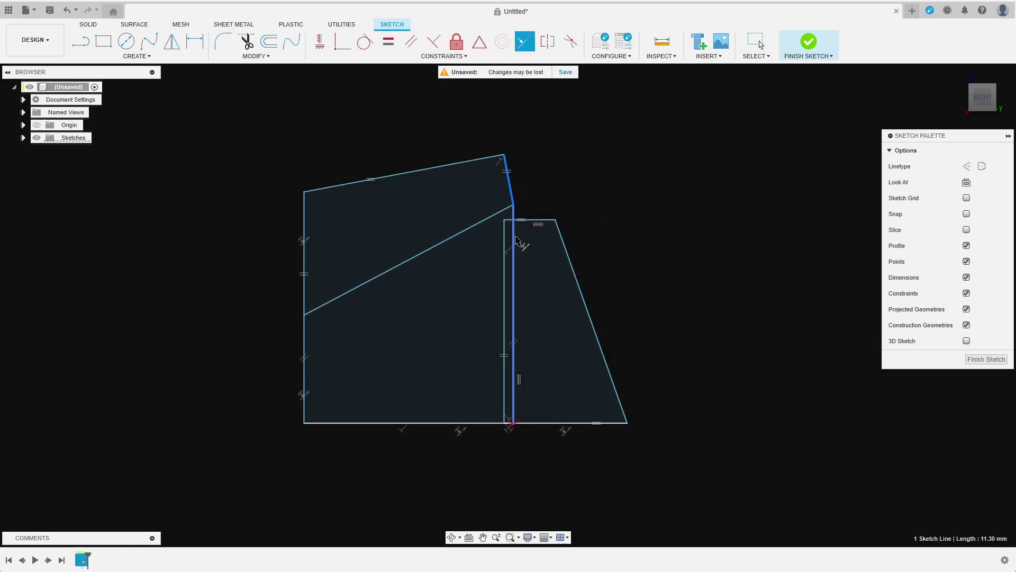
- Undo the distorting equal constraint and drag the trapezoid back beside the rectangle
left_click(516, 242)
key("Escape")
left_click_drag(513, 208, 530, 197)
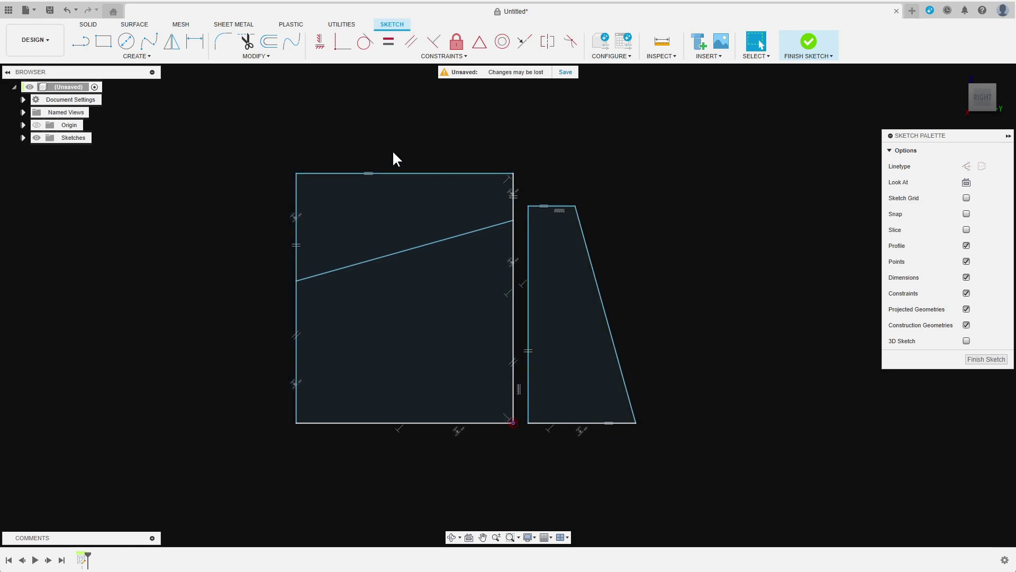
- Draw the hinge circle, dimension it to 8 mm diameter and make it tangent to the vertical edge
left_click(129, 43)
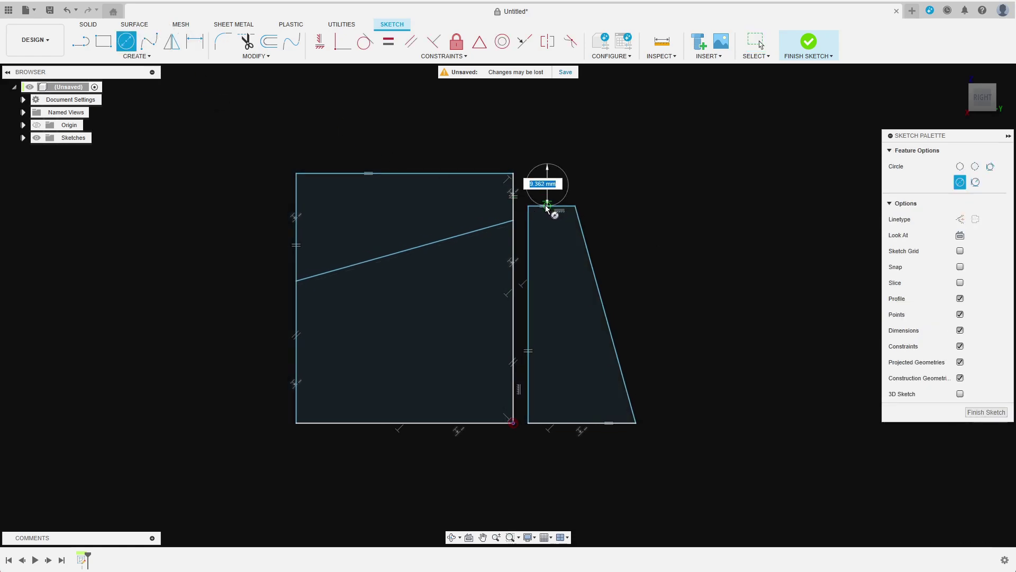
left_click(191, 42)
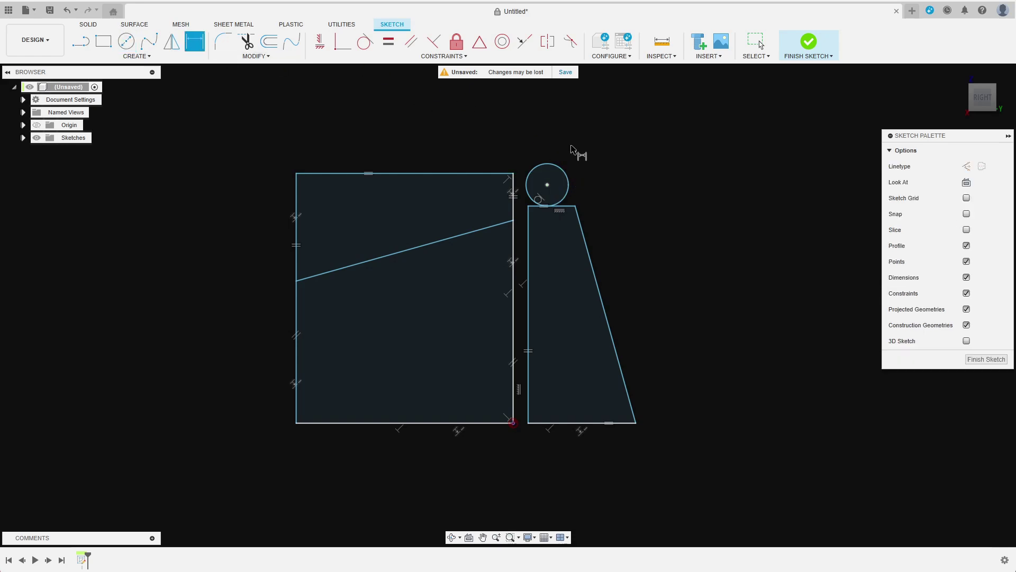
left_click(570, 186)
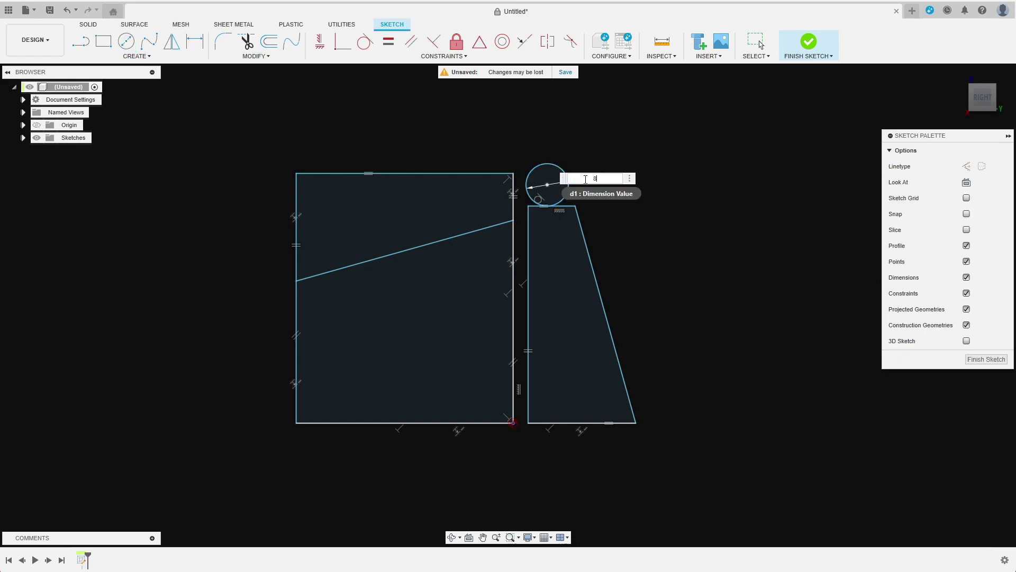
type("8")
key("Return")
scroll(524, 207, "up", 3)
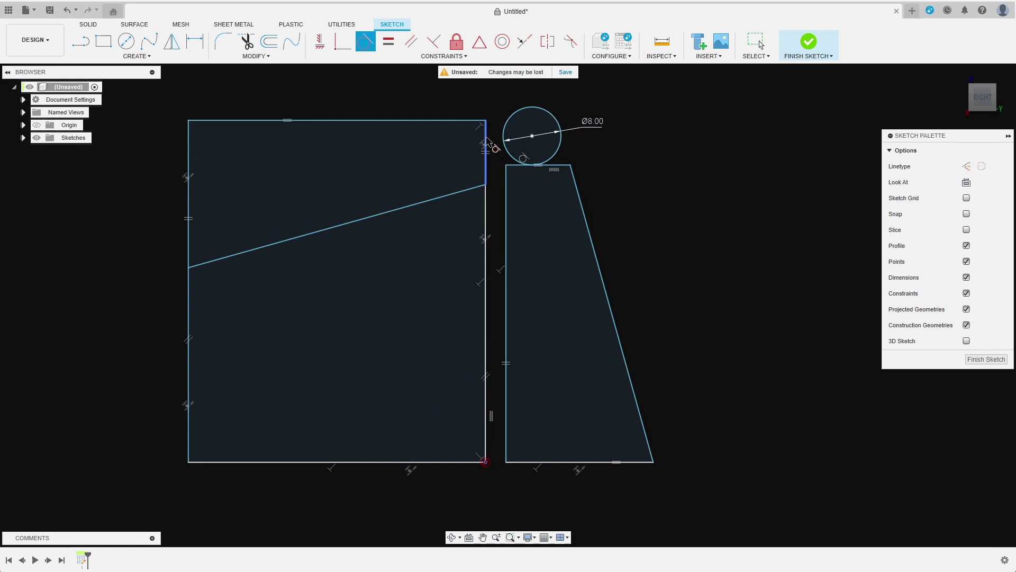
left_click(505, 135)
scroll(509, 143, "up", 3)
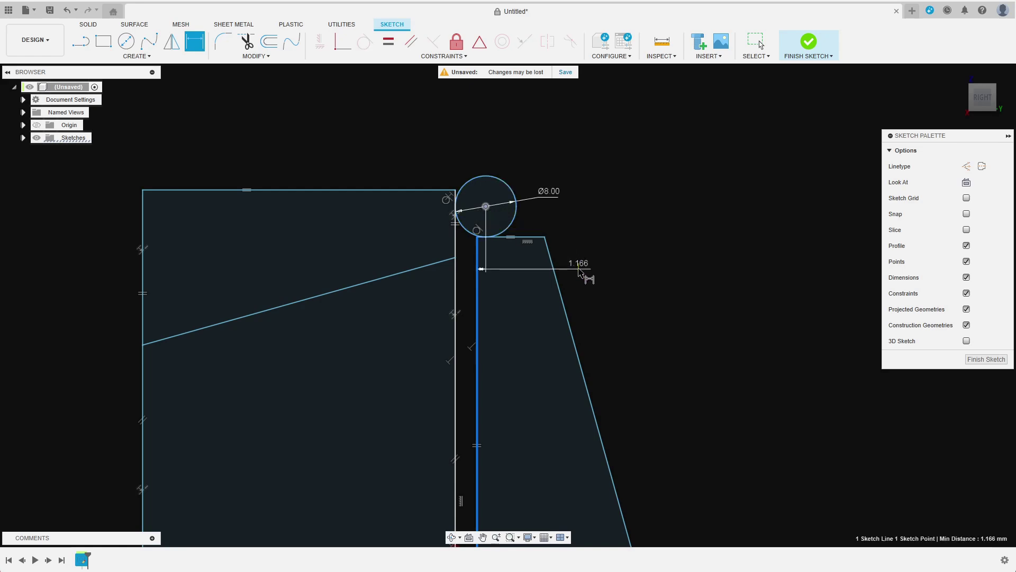
- Place the 1.166 gap dimension between the profiles and toggle it to a driven reference
left_click(575, 259)
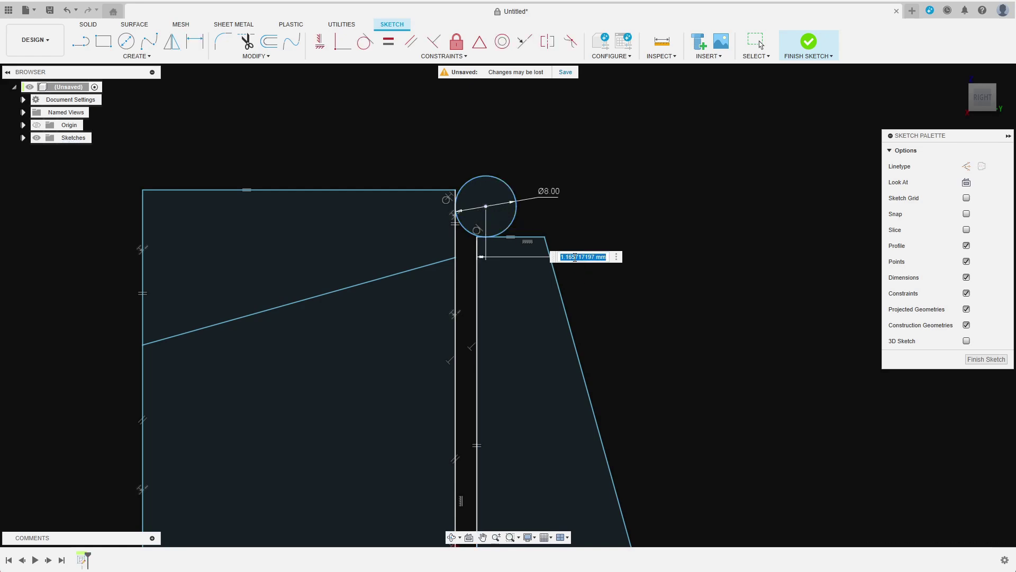
left_click(574, 254)
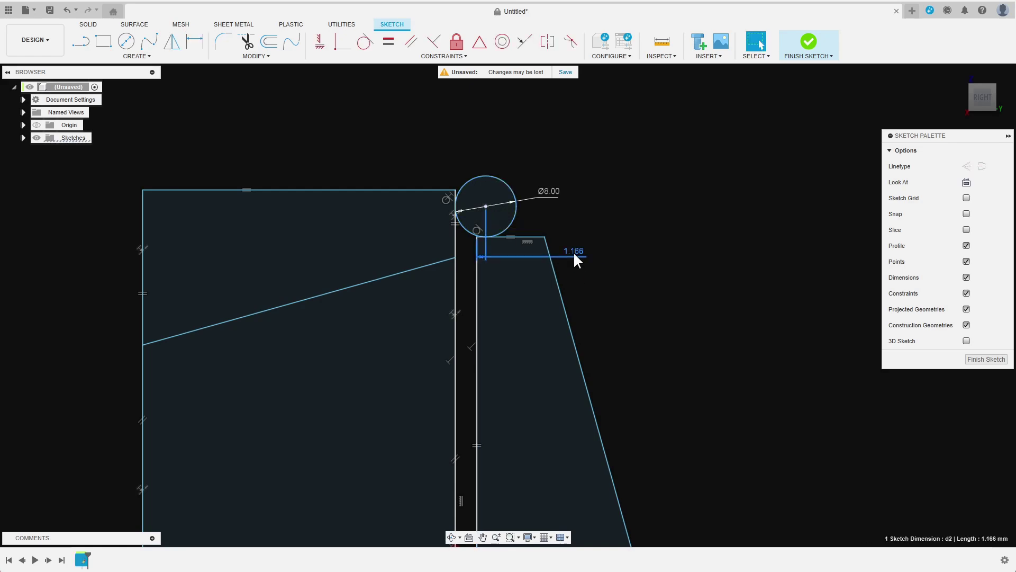
right_click(574, 252)
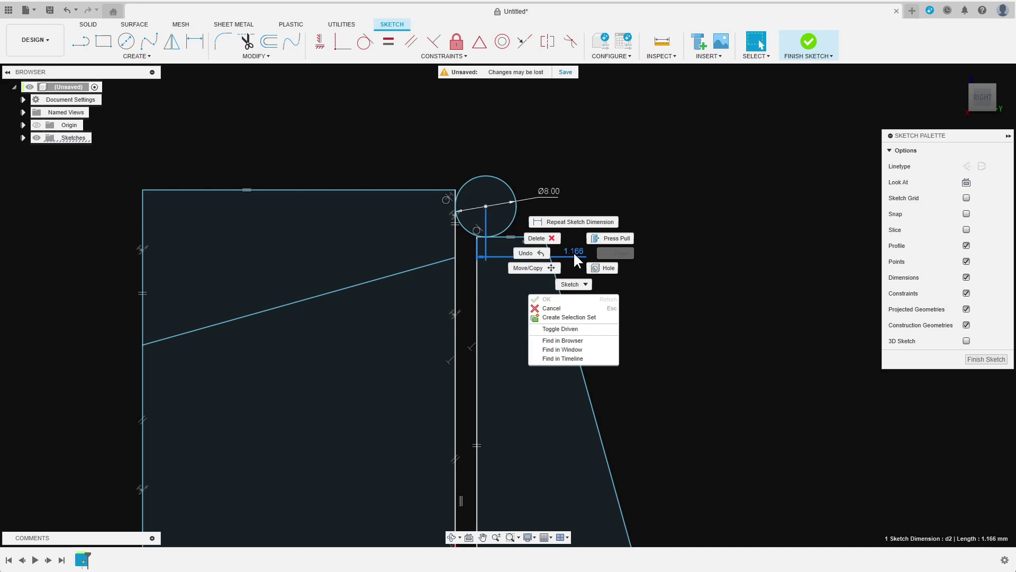
left_click(585, 329)
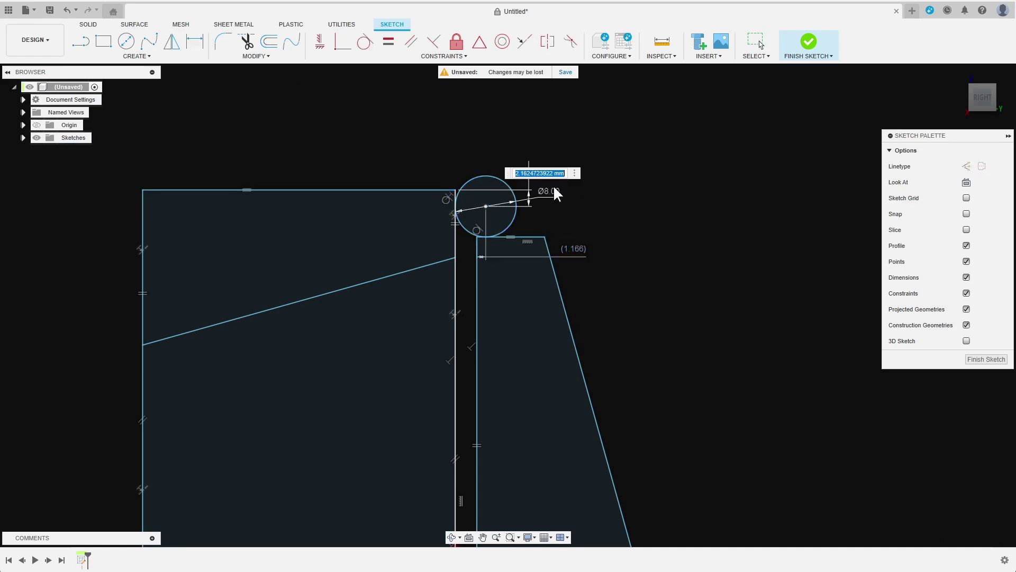
- Link the hinge circle's offset to the gap dimension d2 and drag a corner point to reshape
left_click(574, 249)
key("Return")
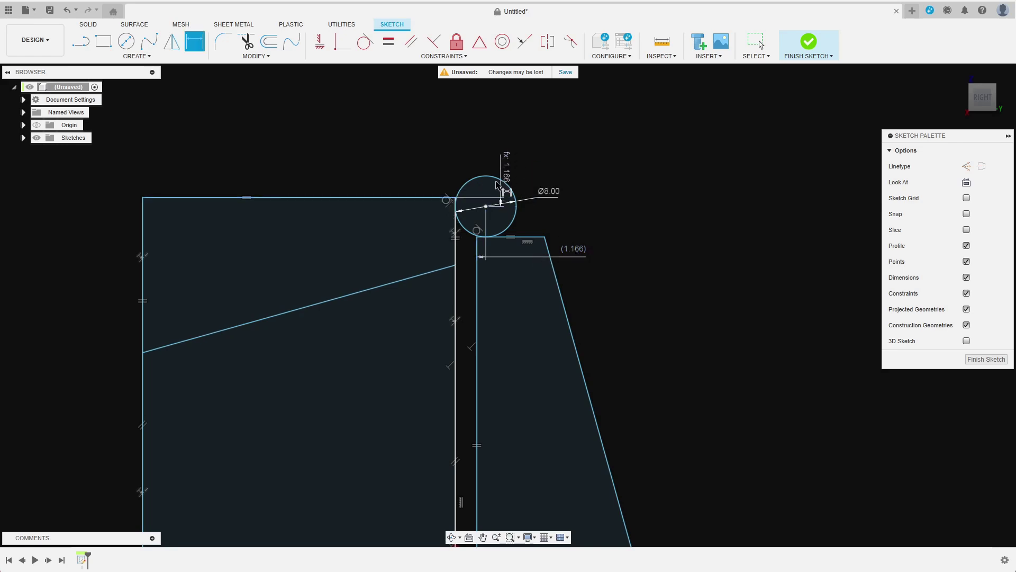
mouse_move(508, 232)
left_mouse_down()
mouse_move(512, 179)
mouse_move(504, 200)
left_mouse_up()
scroll(522, 171, "up", 3)
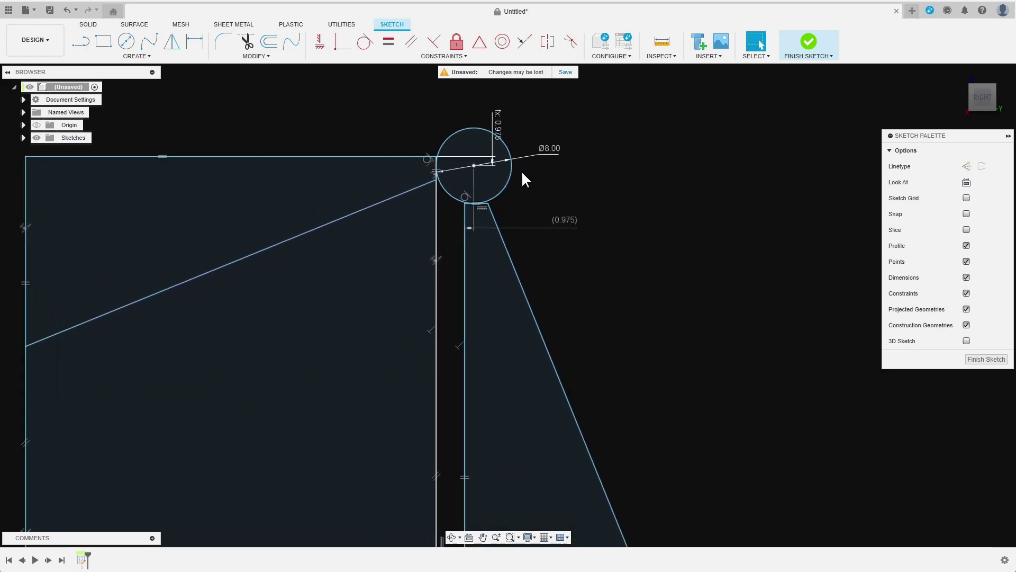
scroll(395, 162, "down", 4)
- Dimension the 50 mm container width, the 1 mm gap and the 15 mm lid bottom width
key("d")
left_click(287, 463)
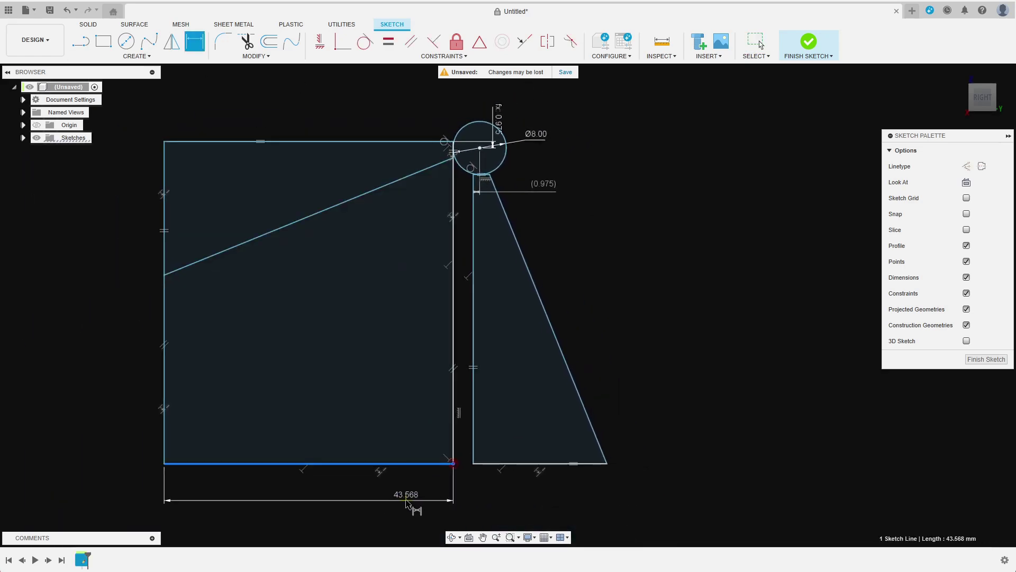
left_click(397, 497)
left_click(452, 397)
left_click(488, 398)
left_click(473, 501)
type("15.00")
key("Return")
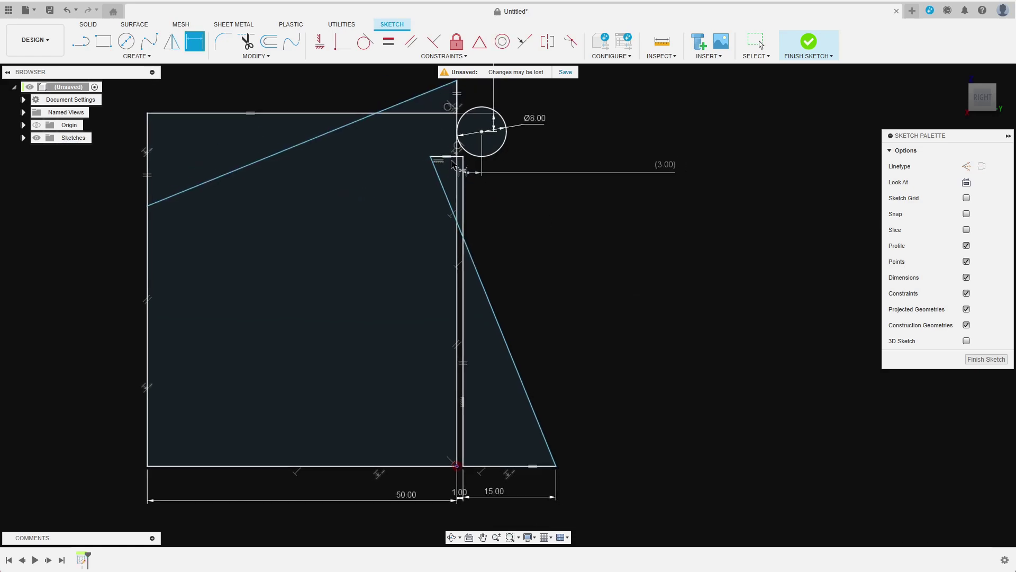
key("Escape")
- Draw a diagonal line from the hinge circle to the vertical edge, closing the region under the hinge
key("l")
scroll(476, 159, "up", 4)
left_click(383, 246)
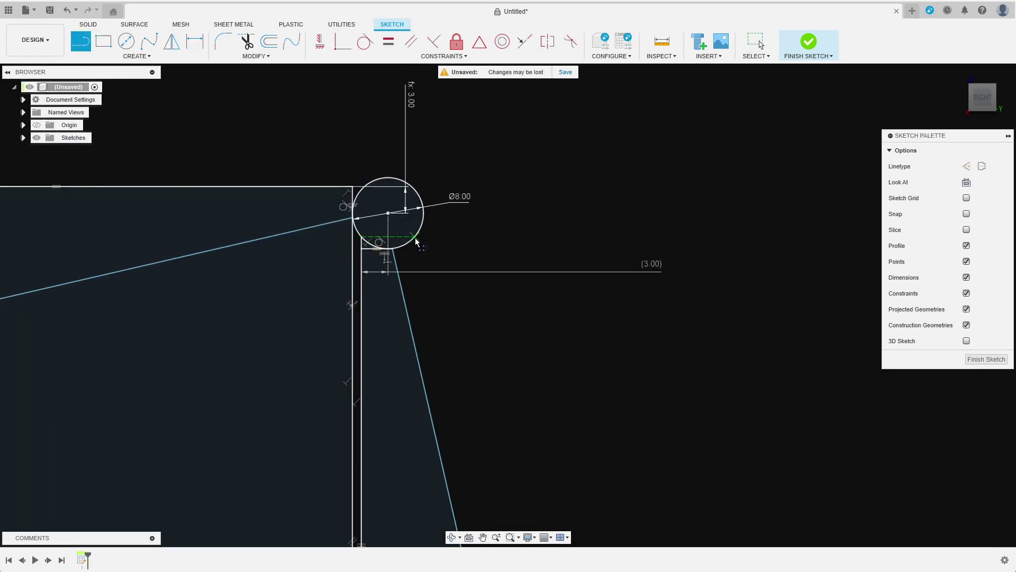
left_click(352, 319)
key("Escape")
scroll(350, 262, "down", 2)
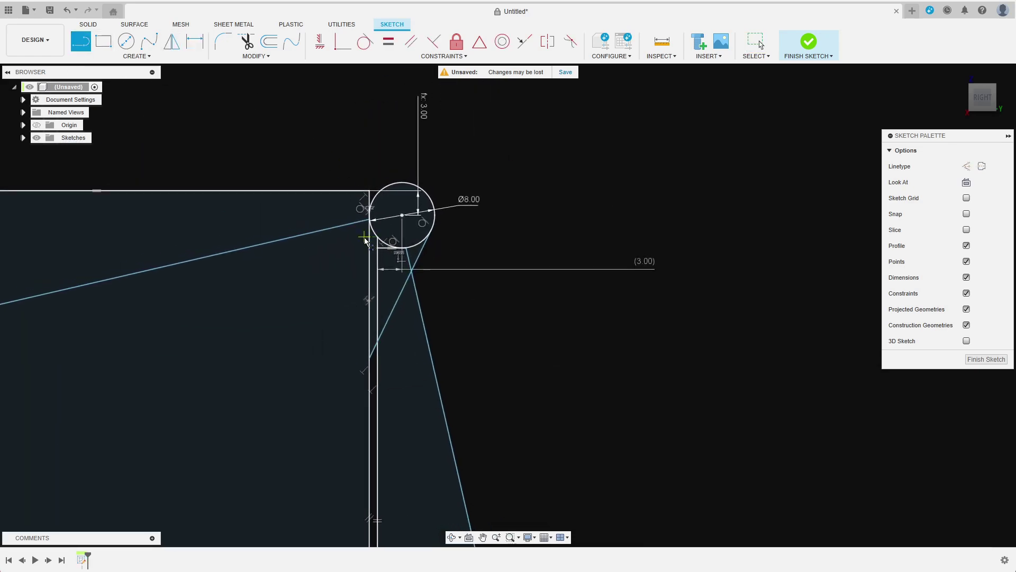
left_click(324, 196)
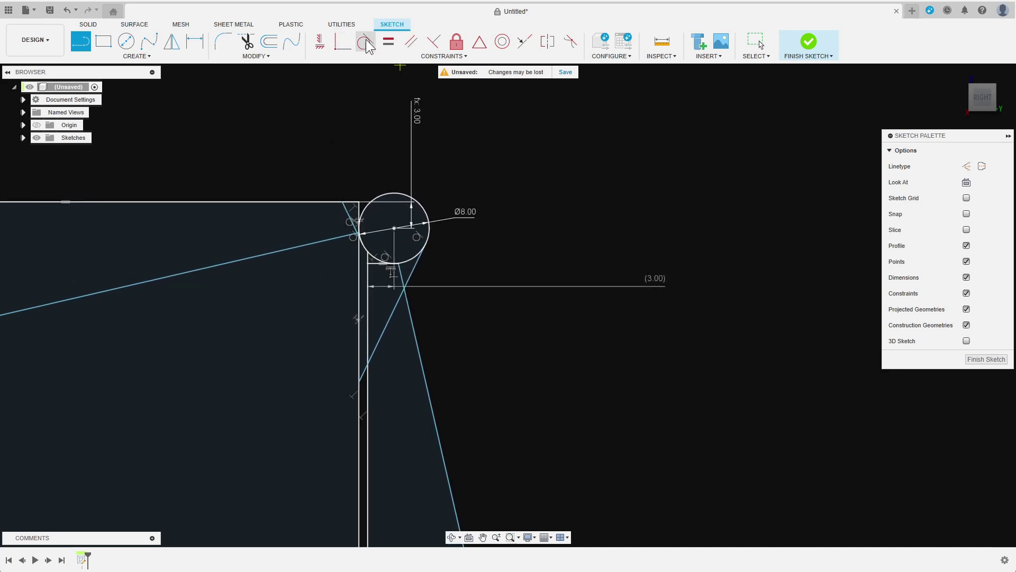
- Dimension the diagonal at 55° to the vertical edge and set the short ledge line's length
key("d")
left_click(378, 318)
left_click(367, 262)
left_click(333, 318)
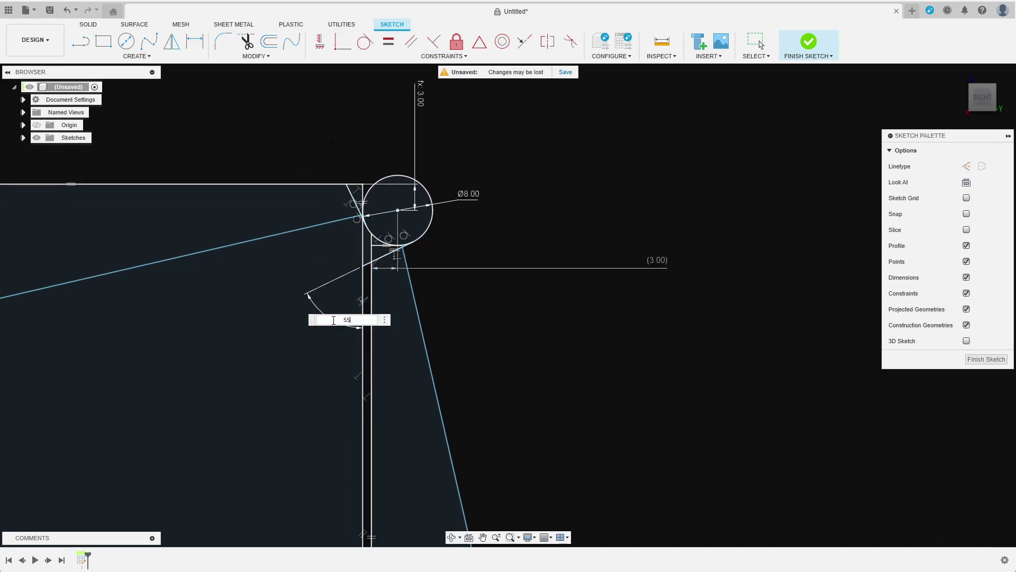
scroll(435, 251, "down", 3)
scroll(434, 251, "down", 2)
left_click(136, 56)
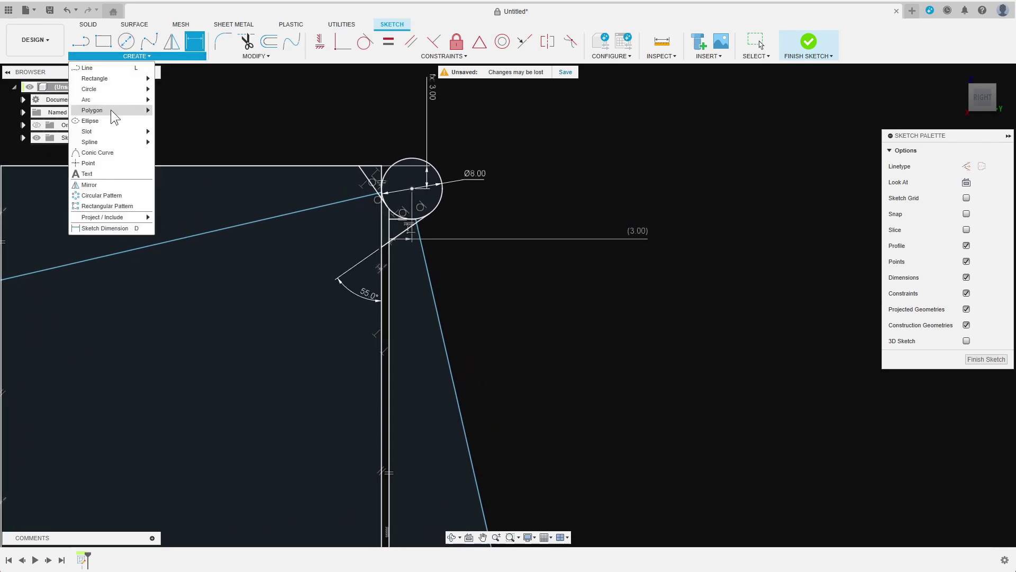
key("Escape")
scroll(388, 242, "up", 4)
scroll(388, 242, "up", 1)
left_click(322, 305)
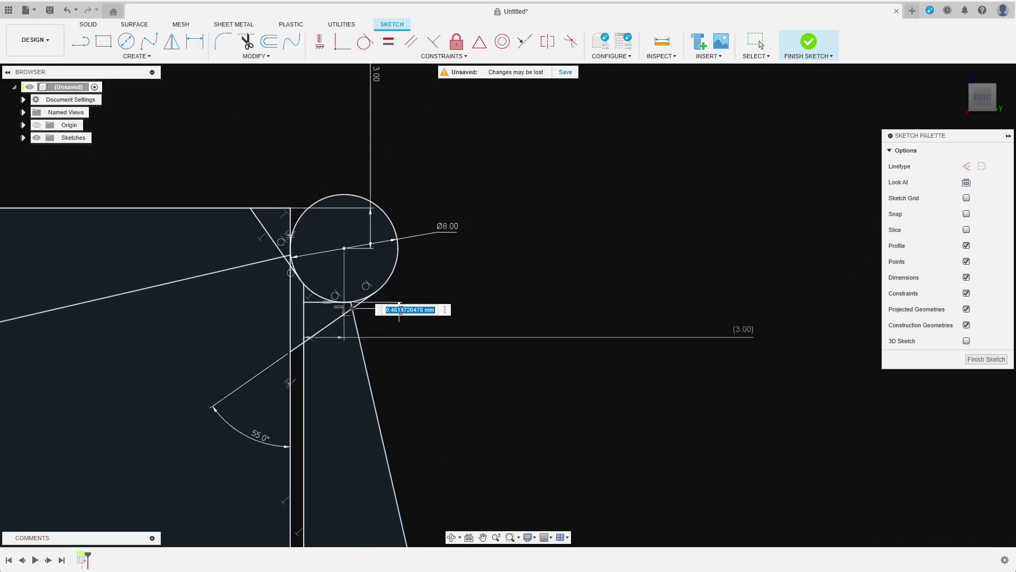
key("Return")
scroll(509, 318, "down", 4)
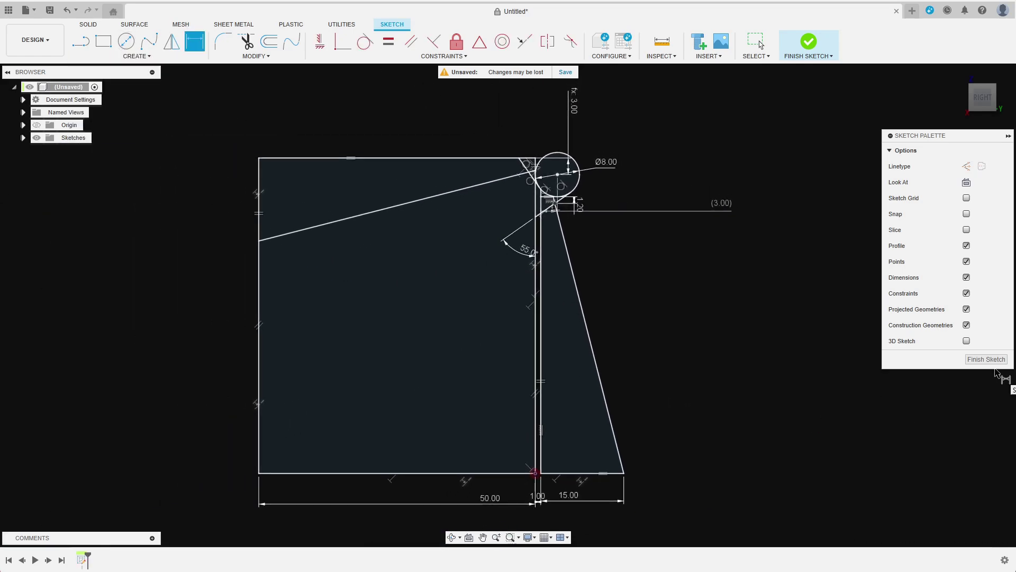
- Finish the sketch and extrude the container profile 20 mm
left_click(997, 362)
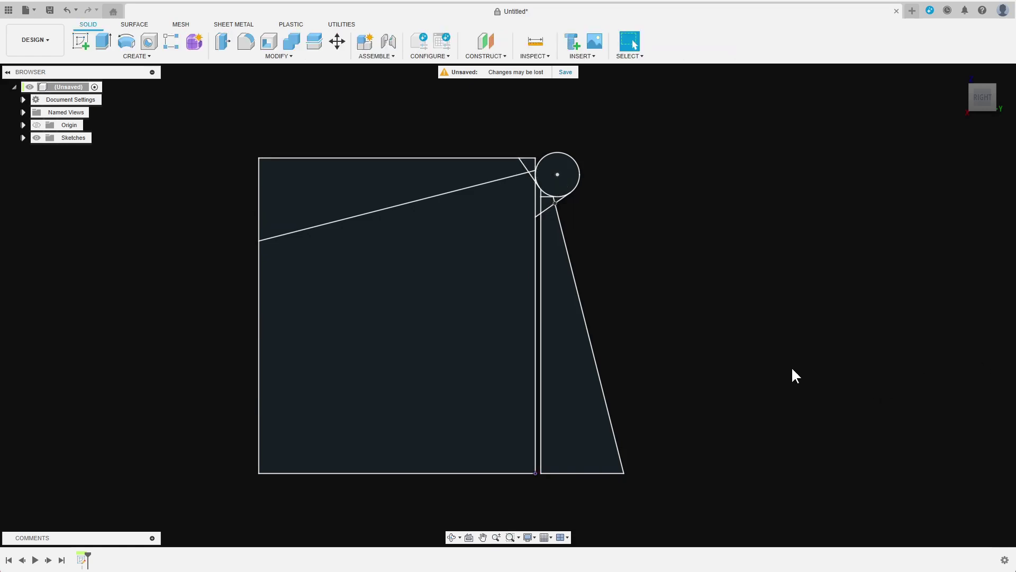
key("e")
left_click(397, 251)
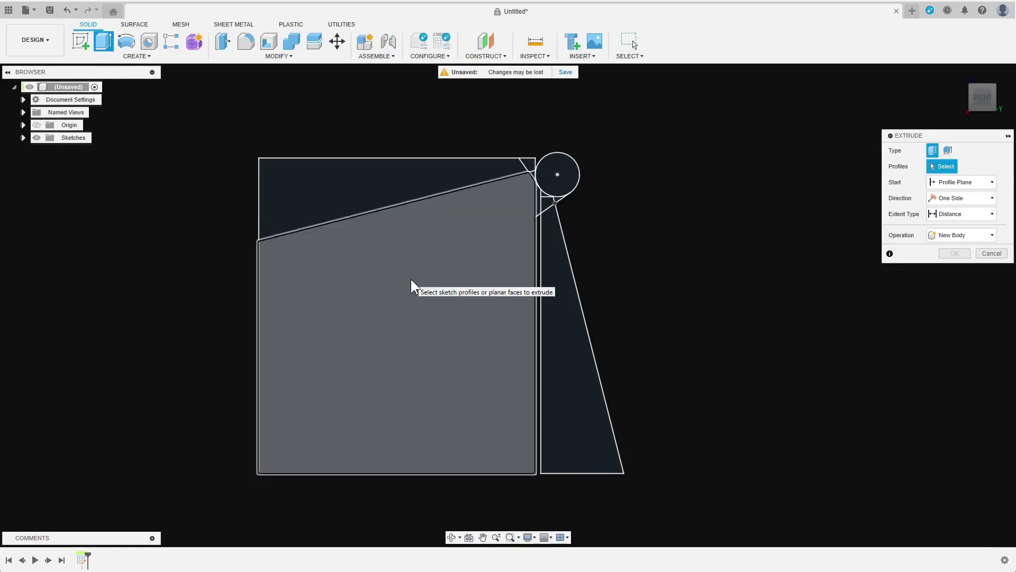
left_click(410, 279)
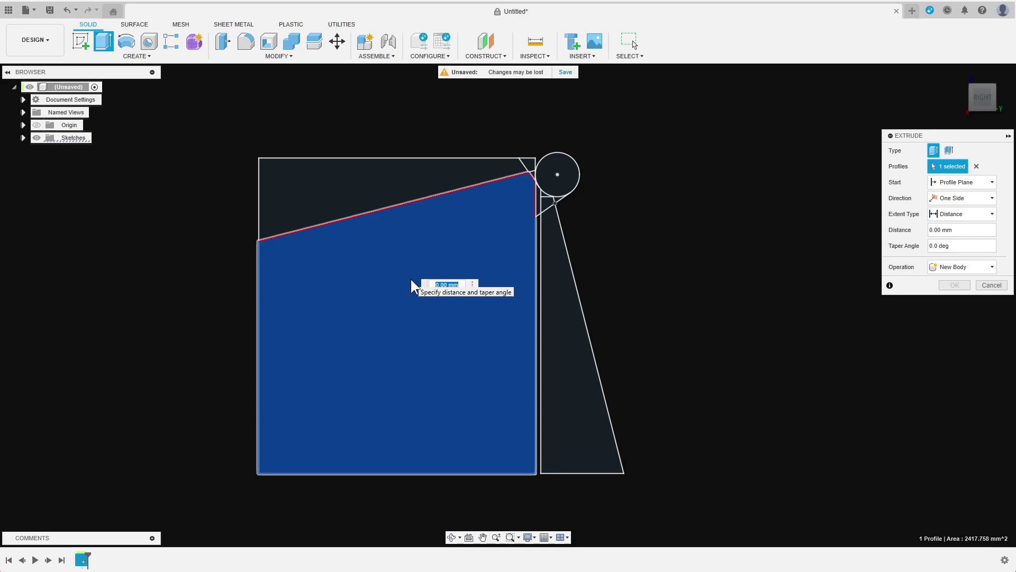
type("20")
key("Return")
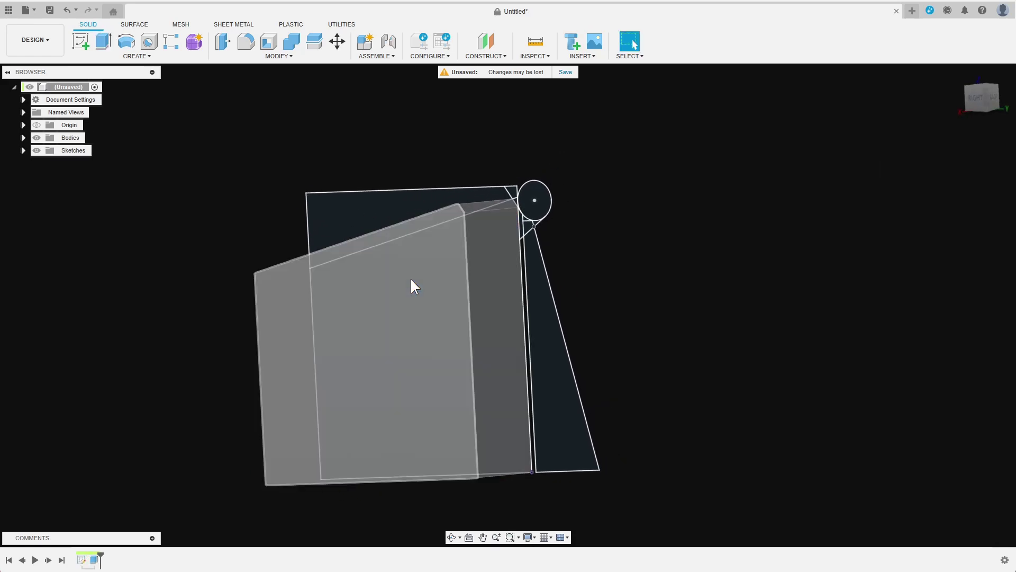
- Extrude the triangular lid profile 20 mm as a second body
left_click(102, 46)
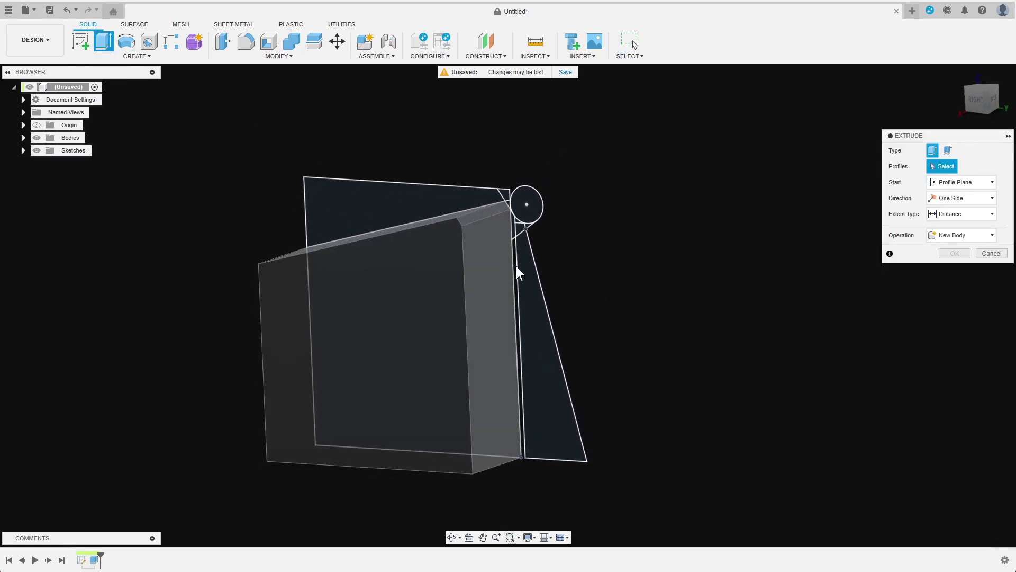
left_click(526, 276)
type("20")
key("Return")
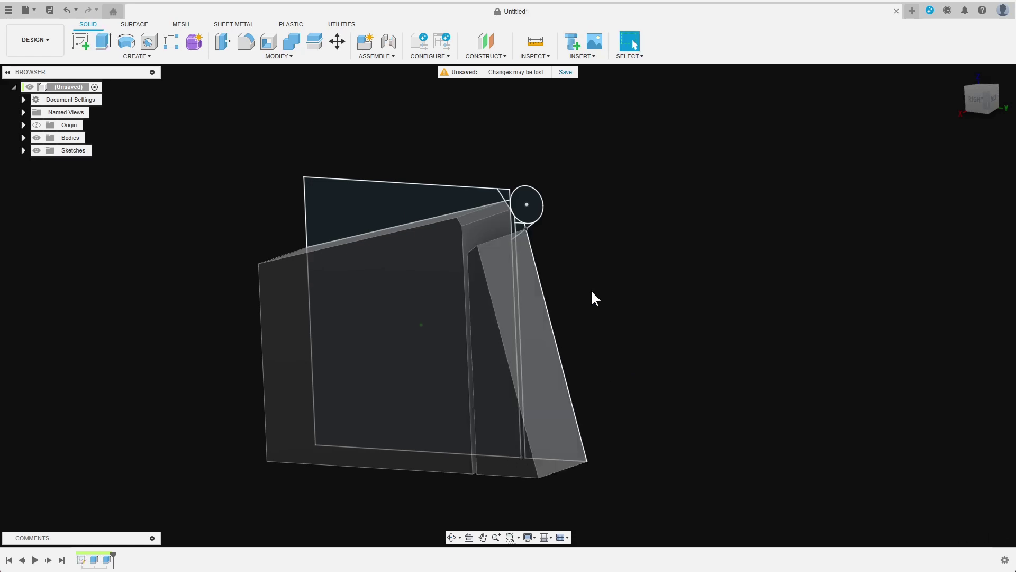
- Shell both bodies with their top faces open and 1.2 mm inside walls
left_click(274, 44)
left_click(381, 334)
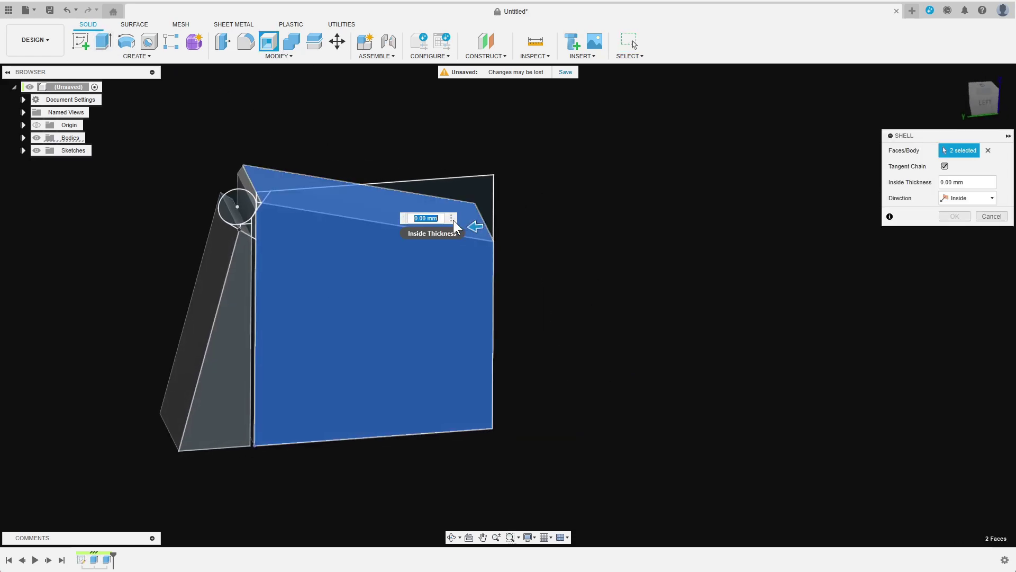
key("Return")
left_click(250, 333)
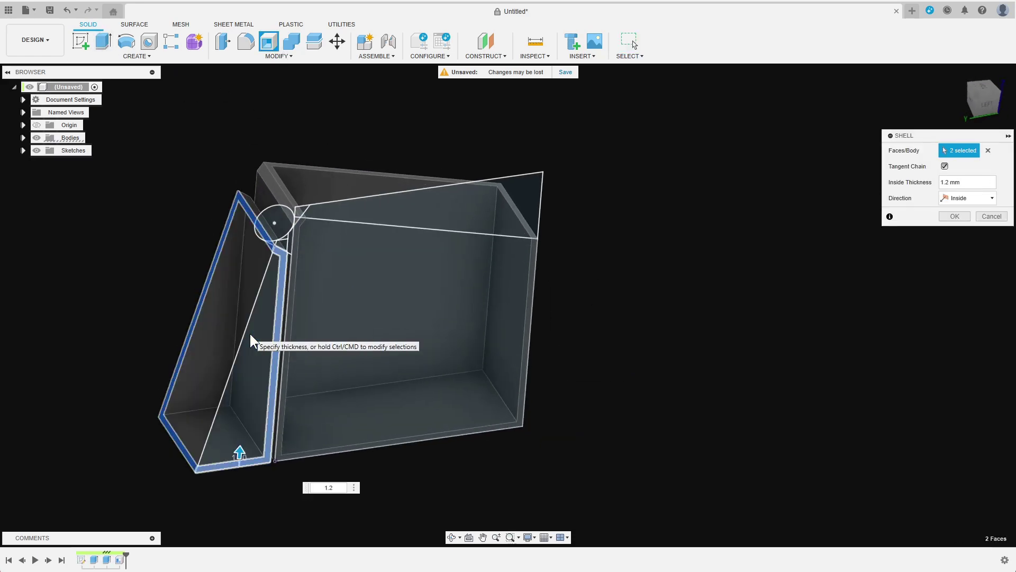
- Confirm the 1.2 mm shell, then extrude the hinge circle and bracket profiles 10 mm as a joined knuckle cylinder
left_click(952, 219)
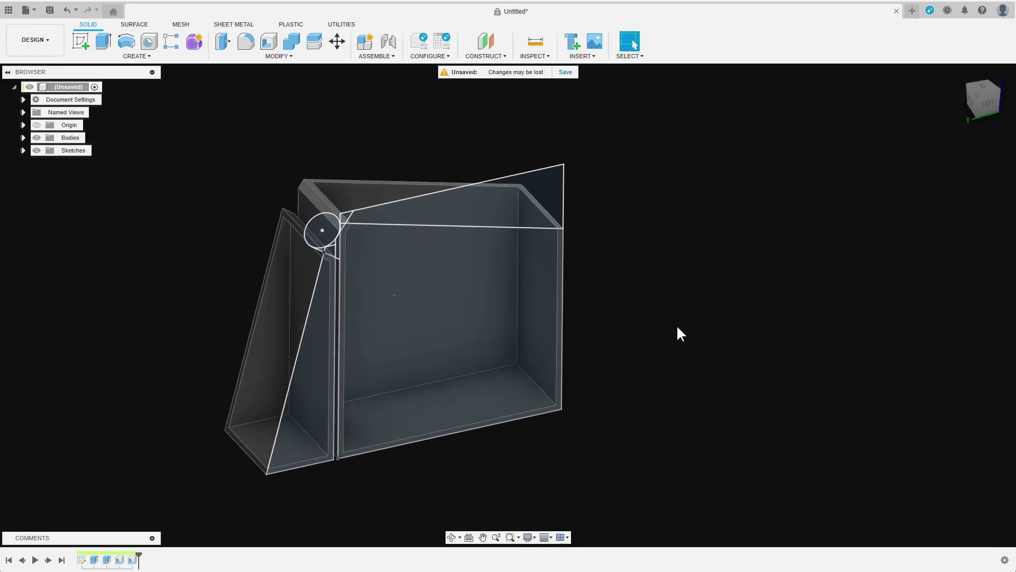
middle_click_drag(676, 324, 683, 320, "shift")
scroll(683, 320, "up", 4)
scroll(501, 159, "up", 3)
key("e")
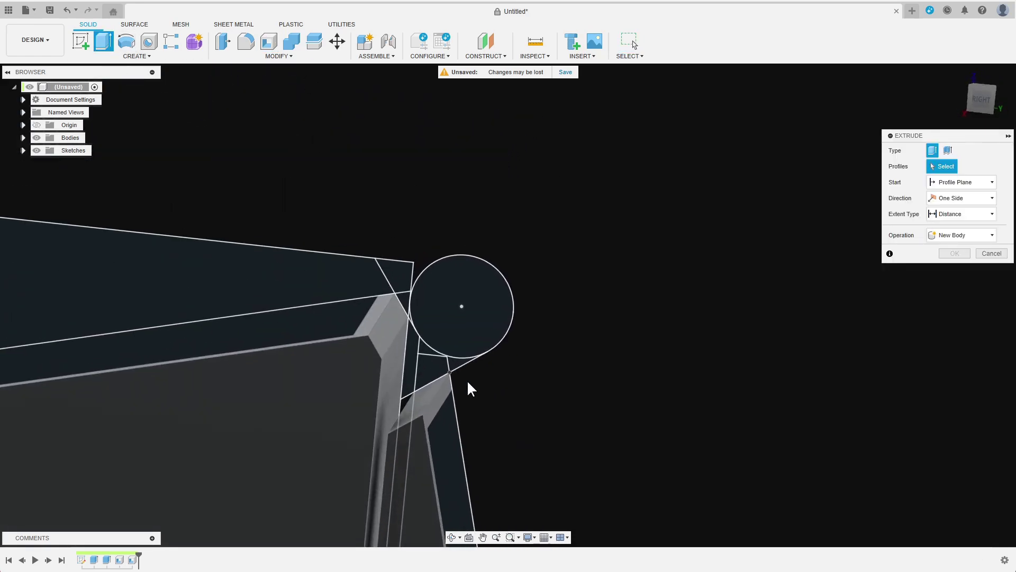
left_click(444, 369)
left_click(463, 306)
middle_click_drag(442, 354, 574, 357, "shift")
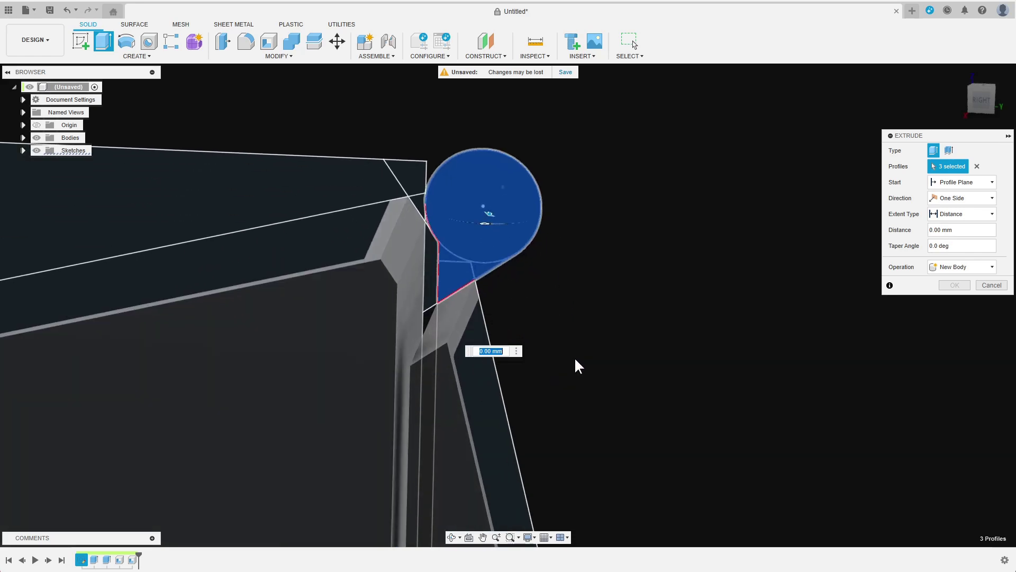
type("10")
left_click(951, 284)
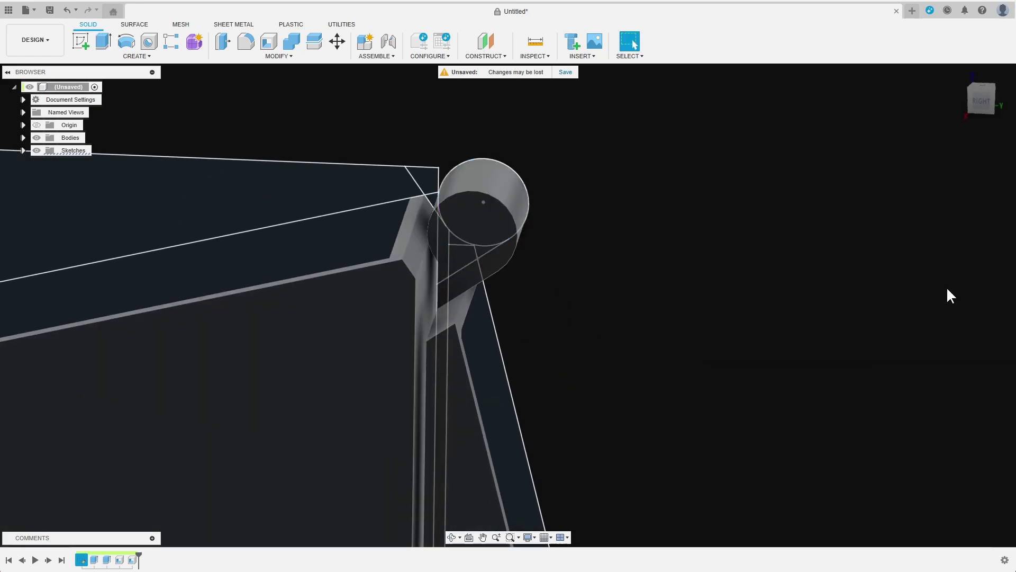
middle_click_drag(925, 294, 681, 308, "shift")
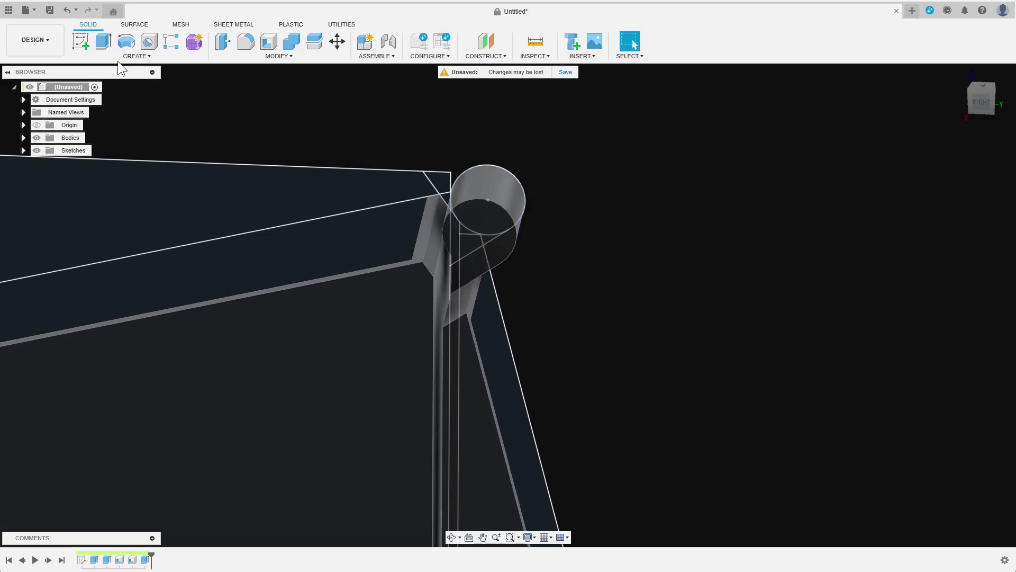
- Sketch a 5 mm circle on the knuckle's end face
left_click(81, 42)
left_click(439, 199)
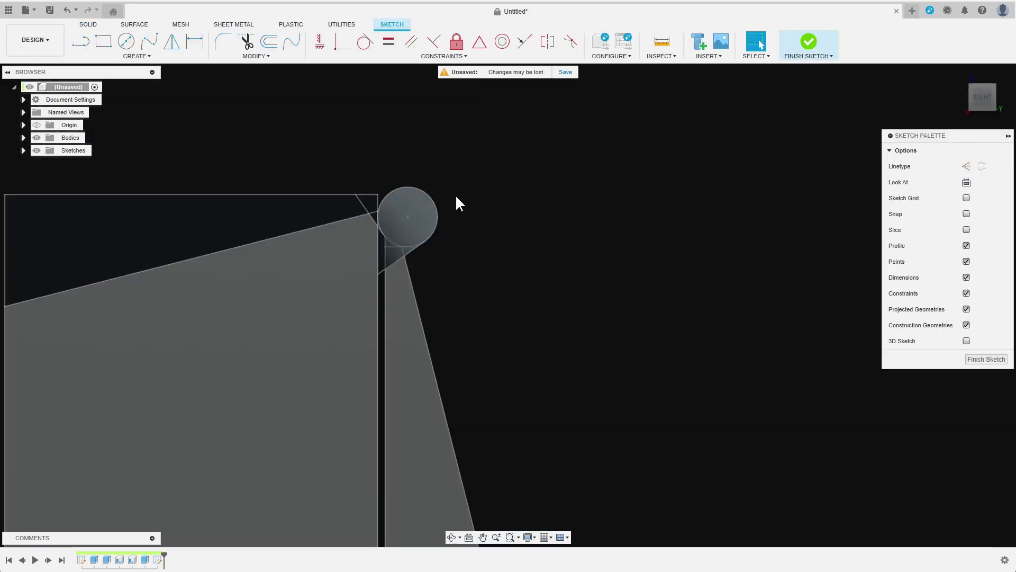
type("5")
key("Return")
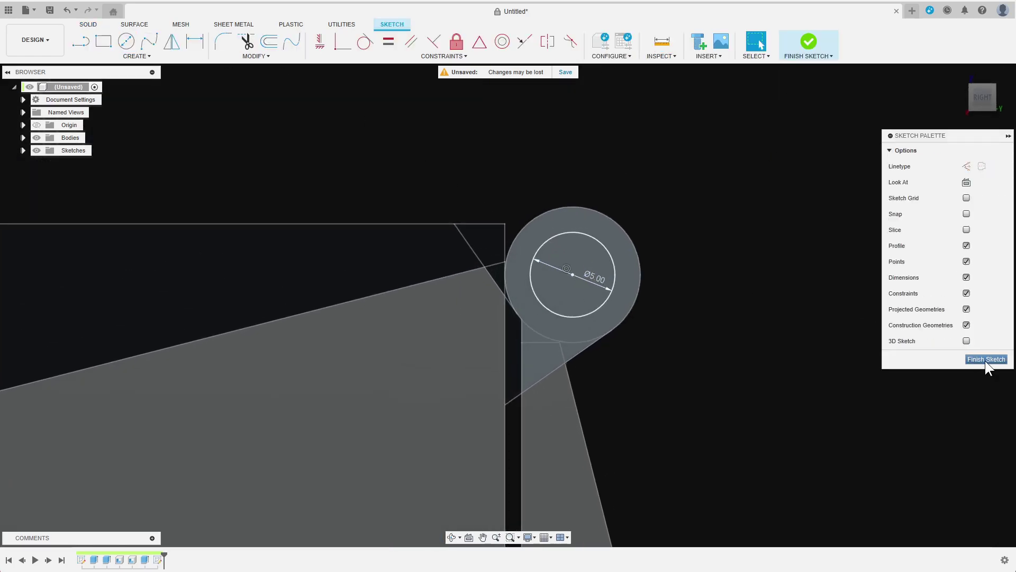
left_click(985, 359)
- Extrude the circle 2.5 mm with taper, joined as a conical hinge pin
key("e")
left_click(509, 271)
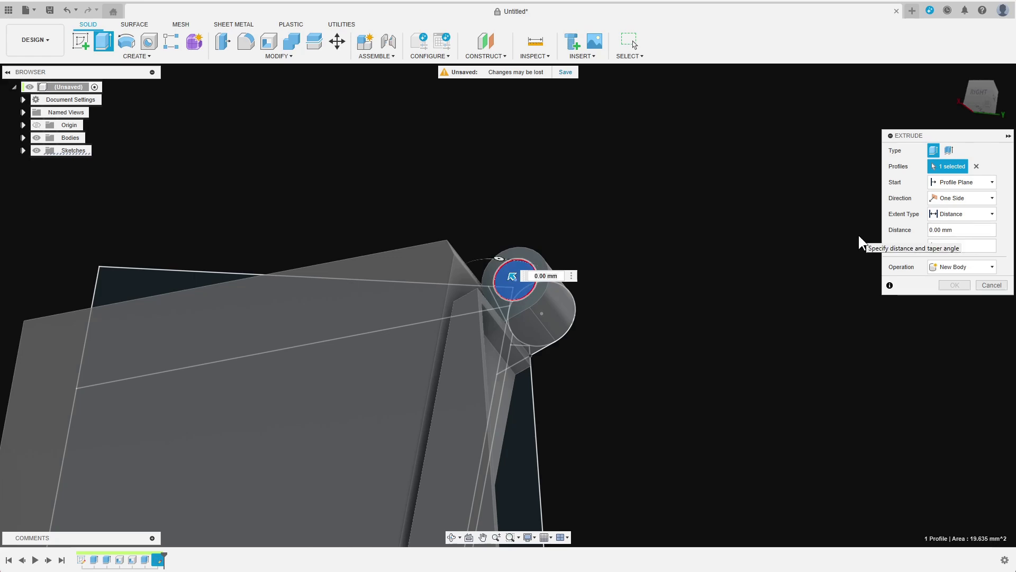
left_click_drag(516, 274, 774, 296)
type("2.5")
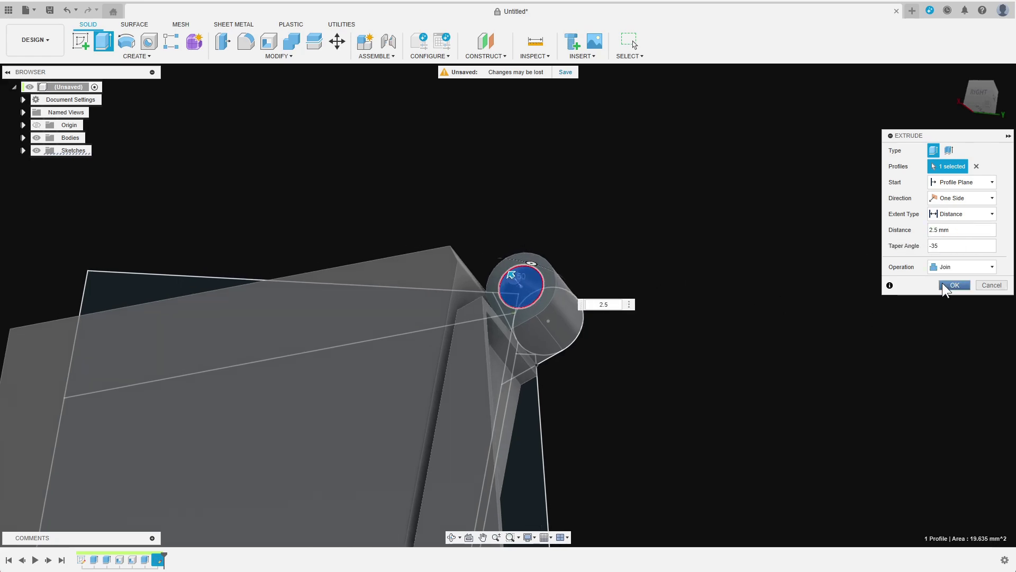
left_click(948, 284)
middle_click_drag(700, 351, 557, 318, "shift")
- Cut through the knuckle with the hinge profiles, Two Sides To Object, splitting it into pieces
key("e")
left_click(524, 239)
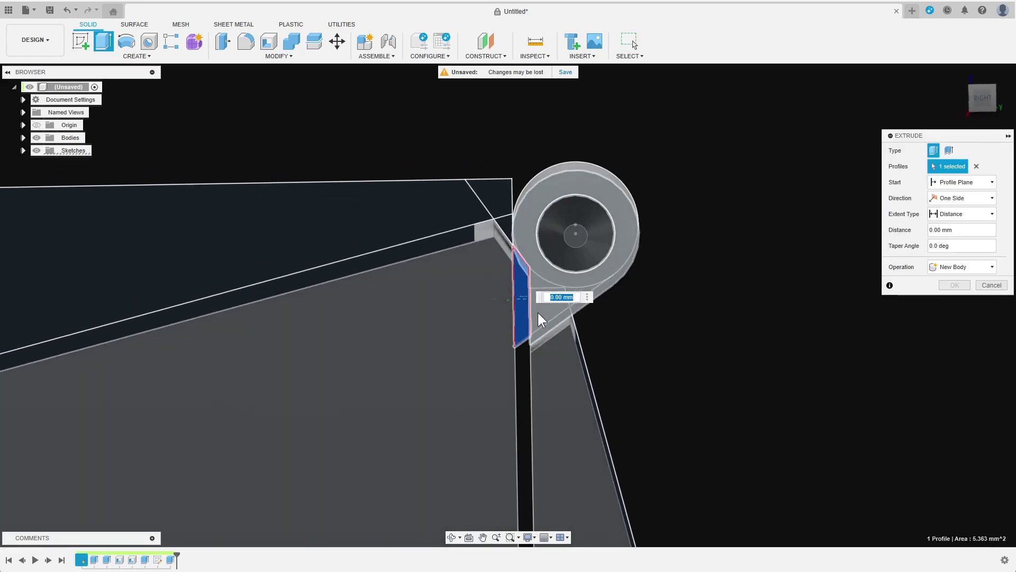
left_click(538, 312)
left_click(502, 243)
left_click(960, 198)
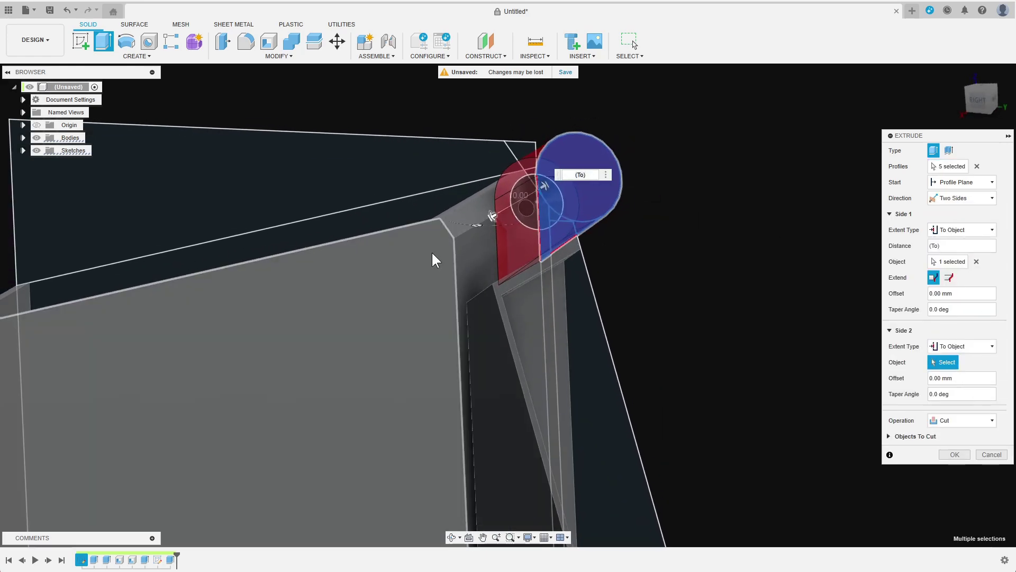
left_click(445, 254)
left_click(964, 449)
middle_click_drag(685, 280, 476, 262, "shift")
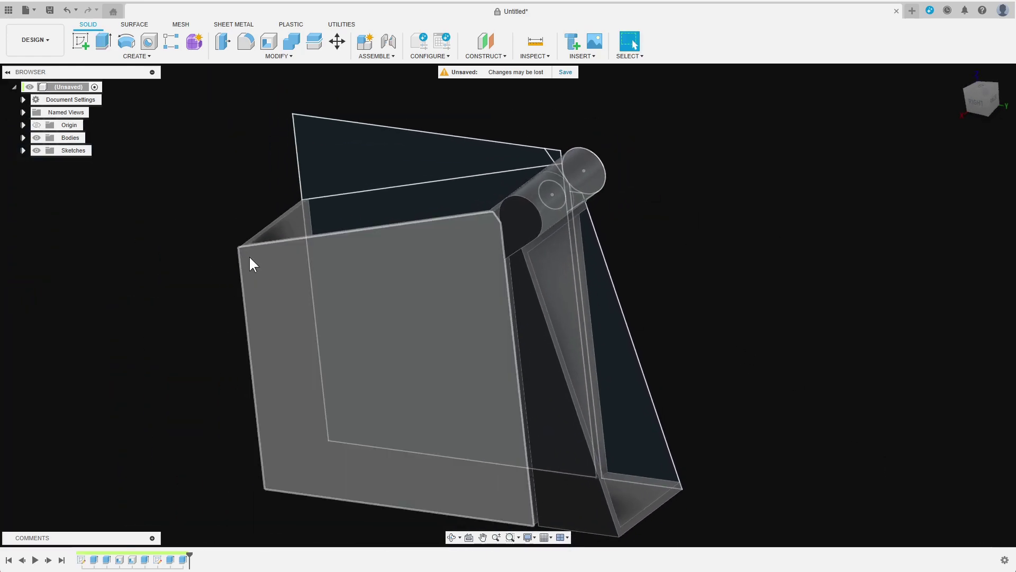
left_click(23, 150)
- Combine-cut the bracket from the knuckle section, keeping the tool body
left_click(291, 41)
left_click(524, 222)
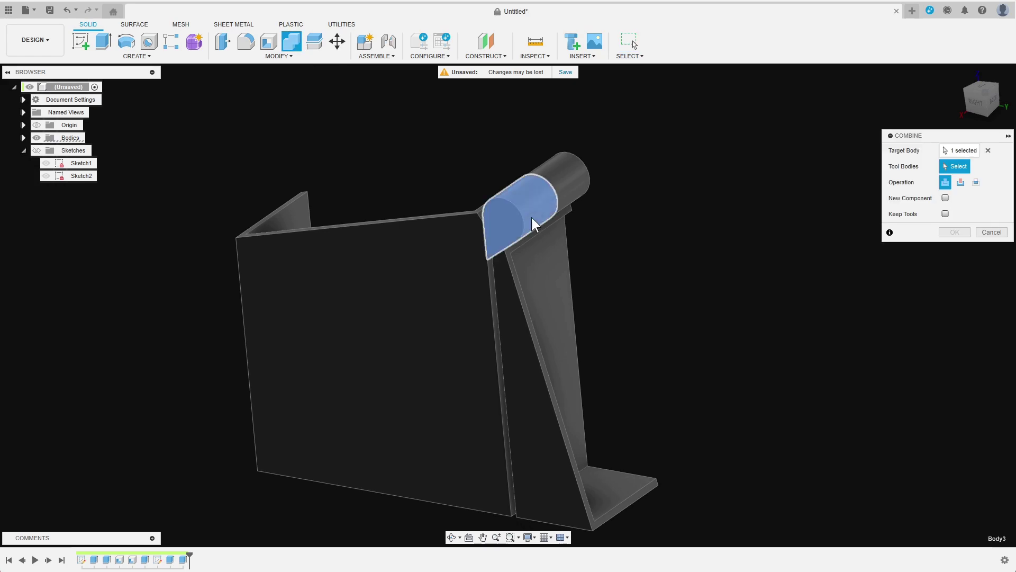
left_click(556, 357)
left_click(961, 182)
left_click(945, 213)
left_click(953, 231)
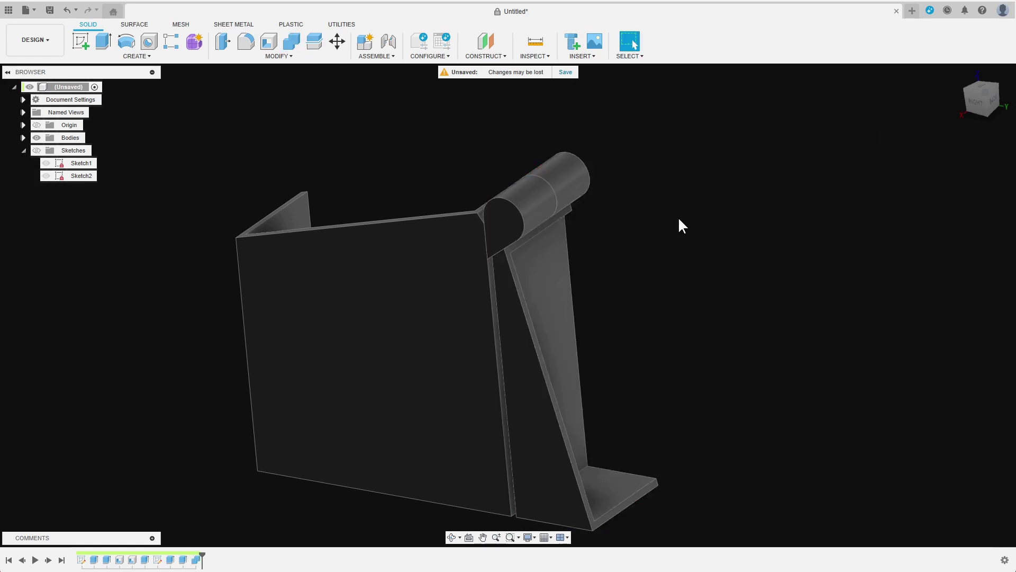
left_click(23, 137)
middle_click_drag(477, 278, 221, 275, "shift")
- Combine-join the tray body with the knuckle section
left_click(290, 42)
left_click(557, 357)
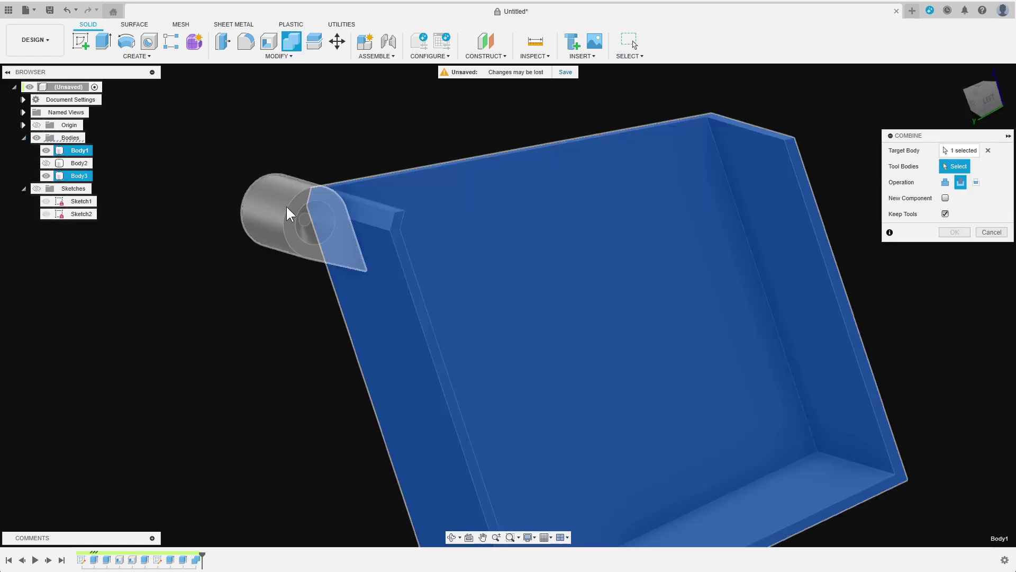
left_click(285, 206)
- Merge into one body, rename the second body and hide the container to expose the lid
left_click(944, 234)
type("container")
key("Return")
type("lid")
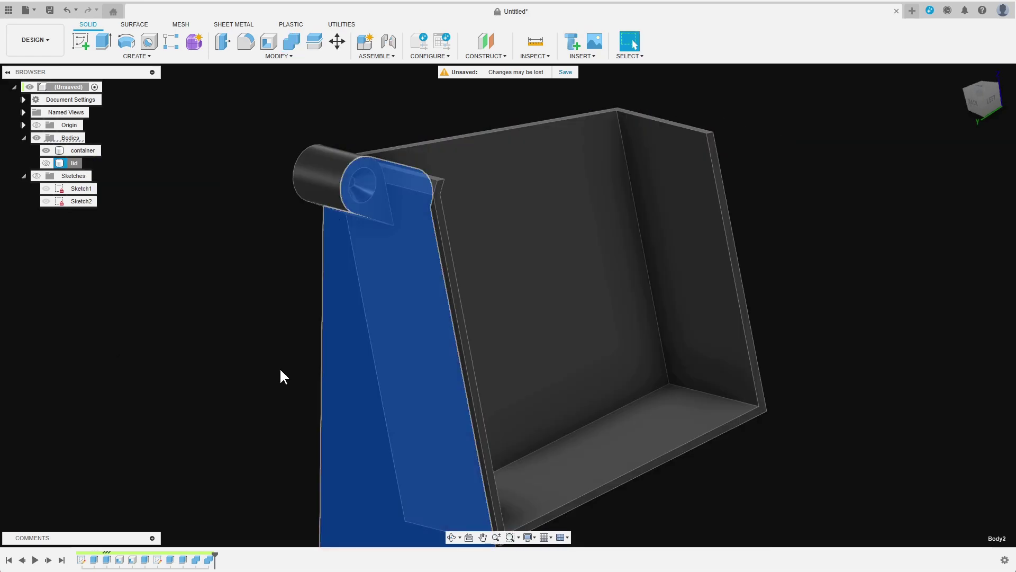
double_click(78, 163)
type("lid")
key("Return")
left_click(46, 150)
middle_click_drag(252, 247, 476, 239, "shift")
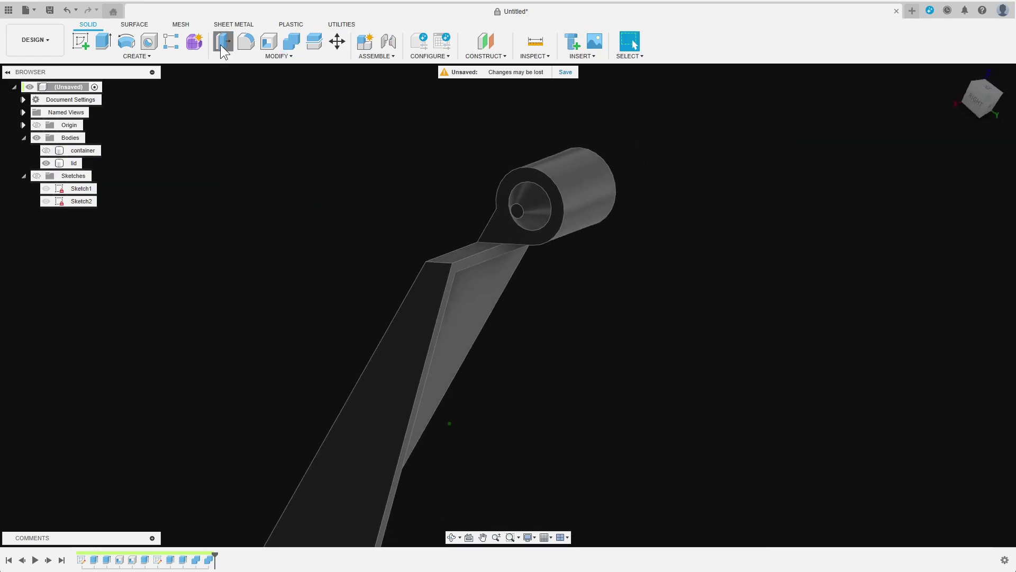
- Offset the lid and container knuckle faces by -0.3 mm for hinge clearance
key("q")
left_click(516, 230)
left_click(540, 199)
left_click(445, 302)
middle_click_drag(531, 386, 547, 258, "shift")
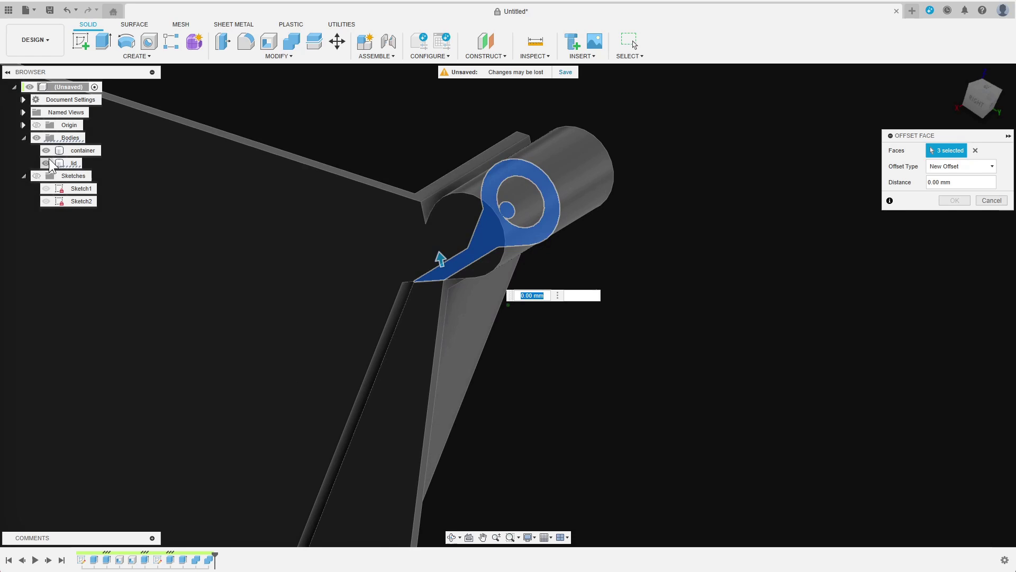
left_click(46, 149)
left_click(591, 226)
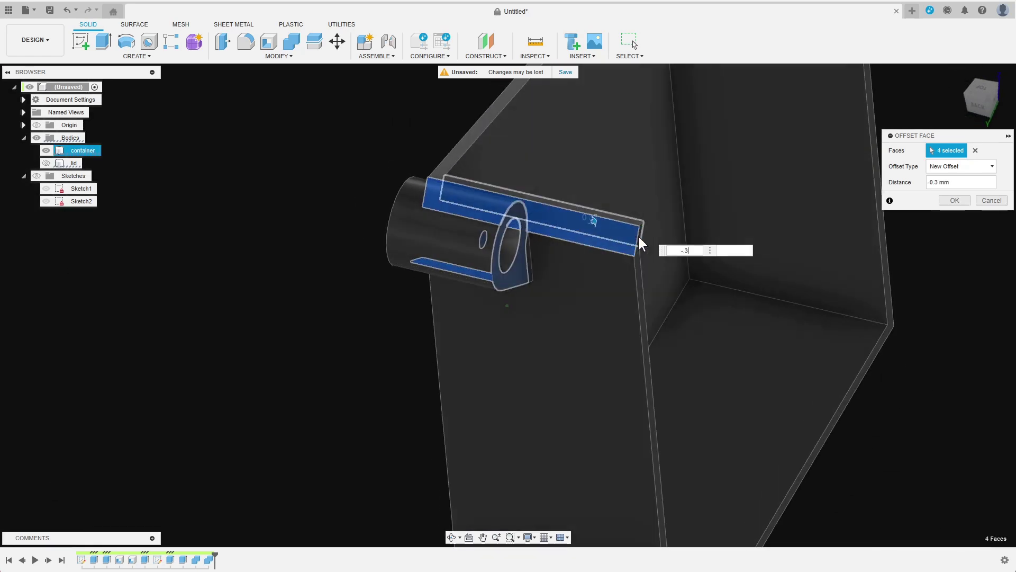
left_click(955, 200)
- Offset the inner face of the lid's knuckle hole, tapering it into a cone
left_click(46, 151)
mouse_move(477, 279)
middle_mouse_down("shift")
mouse_move(374, 251)
mouse_move(213, 93)
middle_mouse_up("shift")
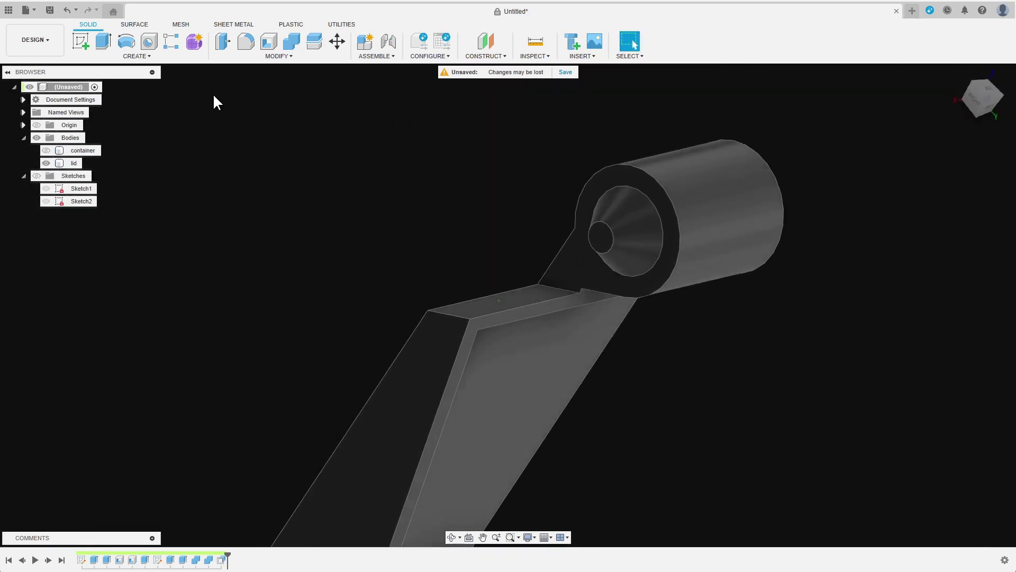
key("q")
left_click(642, 230)
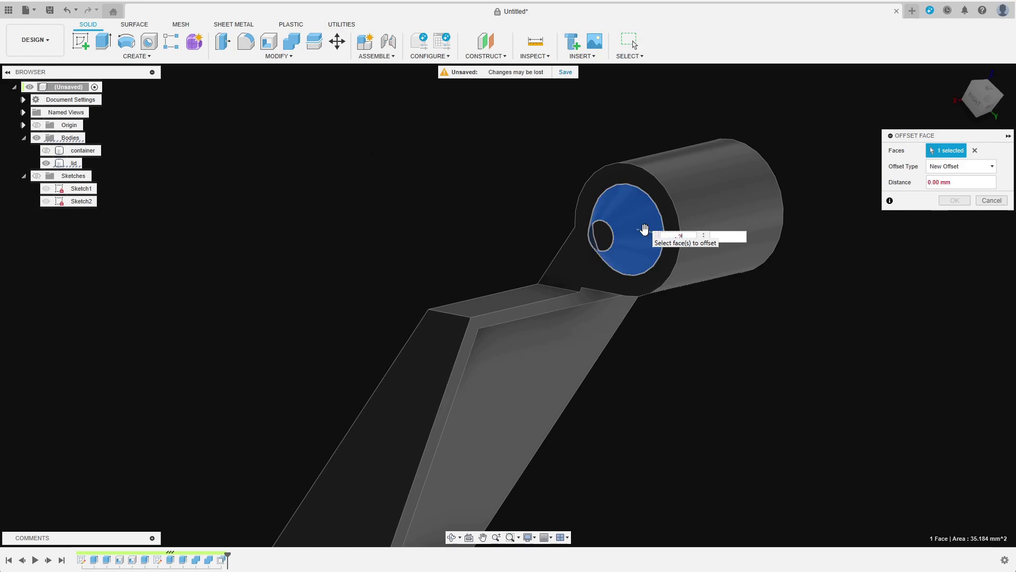
type("-5")
left_click(956, 200)
- Push the two thin faces beside the knuckle back 0.3 mm to clear the gap
left_click(47, 150)
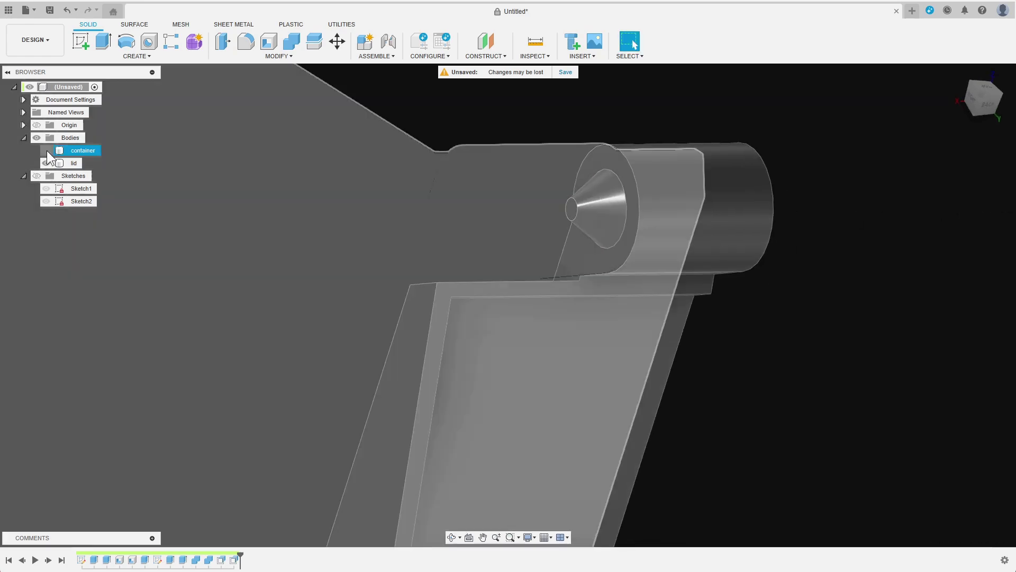
mouse_move(476, 318)
middle_mouse_down("shift")
mouse_move(280, 221)
mouse_move(269, 120)
middle_mouse_up("shift")
key("q")
left_click(523, 314)
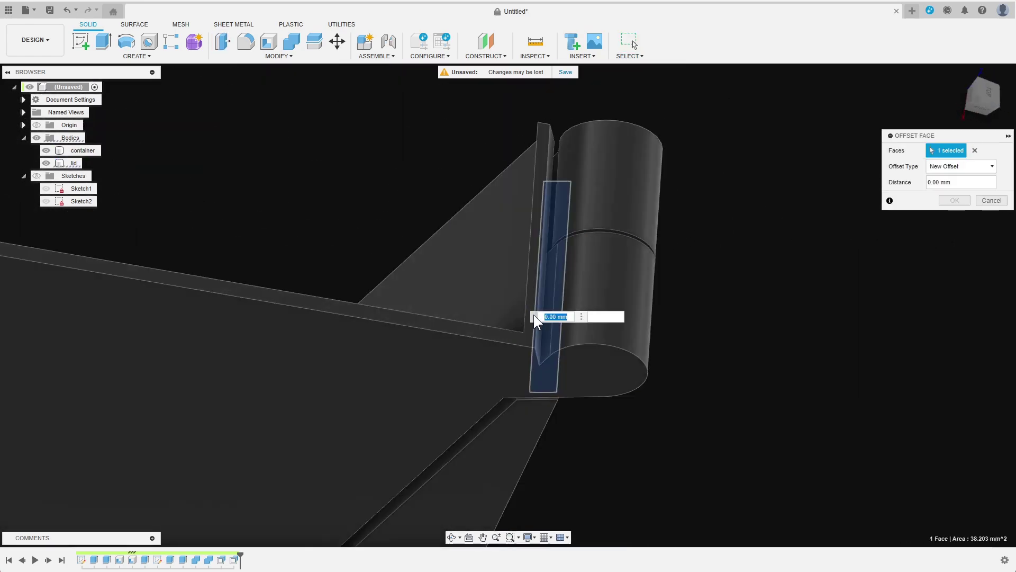
middle_click_drag(534, 315, 545, 206, "shift")
left_click(545, 206)
type(".3")
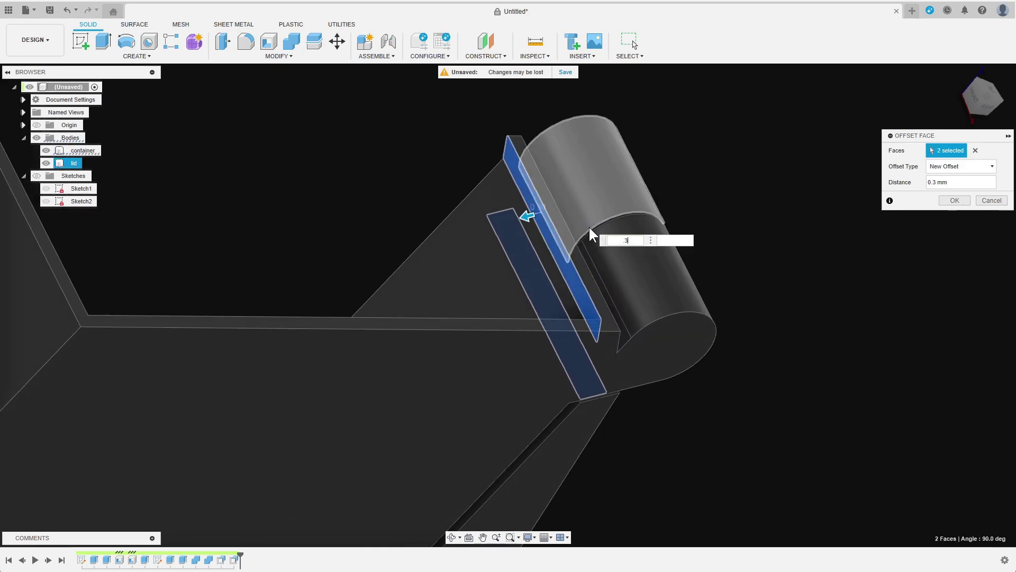
middle_click_drag(789, 236, 790, 235, "shift")
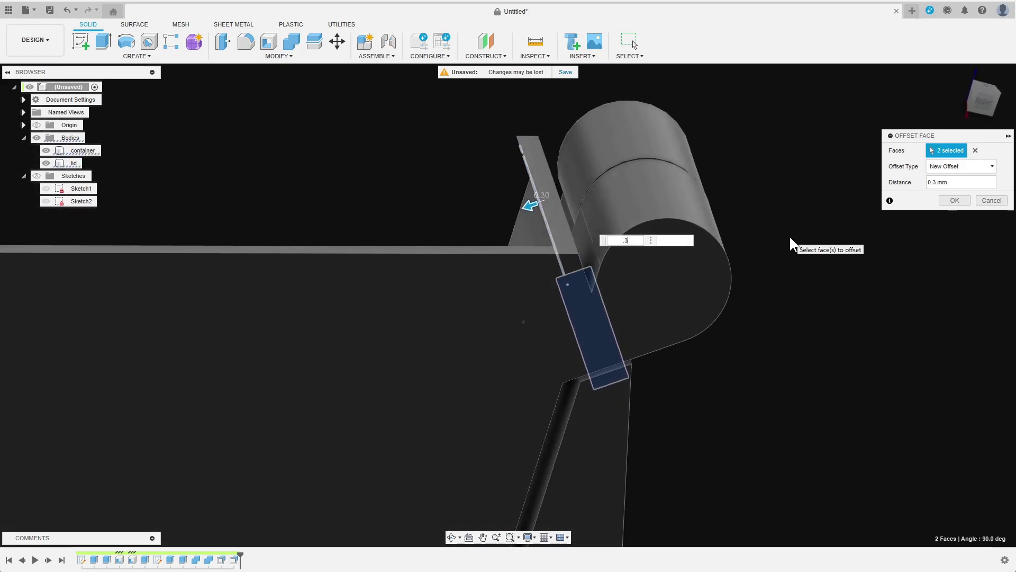
left_click(955, 200)
- Start an Offset Face on the lid's long hinge-side edge face
mouse_move(789, 322)
middle_mouse_down("shift")
mouse_move(790, 334)
mouse_move(287, 165)
middle_mouse_up("shift")
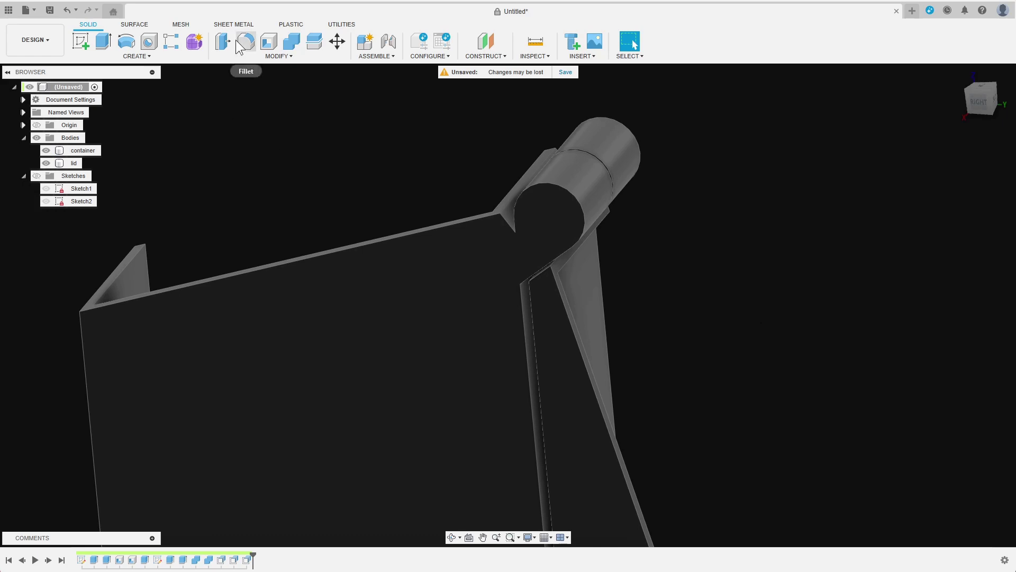
key("q")
middle_click_drag(532, 317, 532, 242, "shift")
left_click(533, 242)
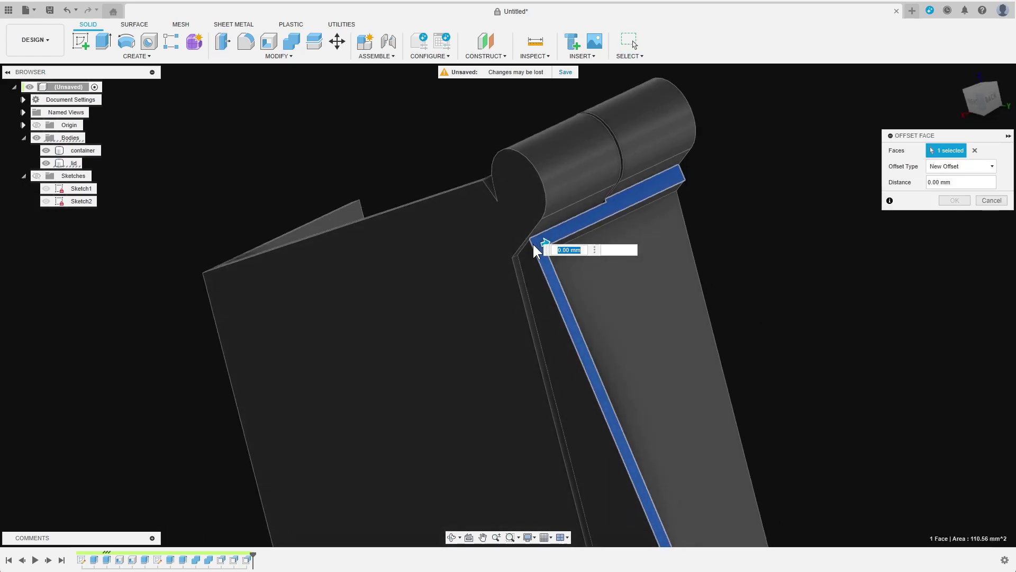
type("-.2")
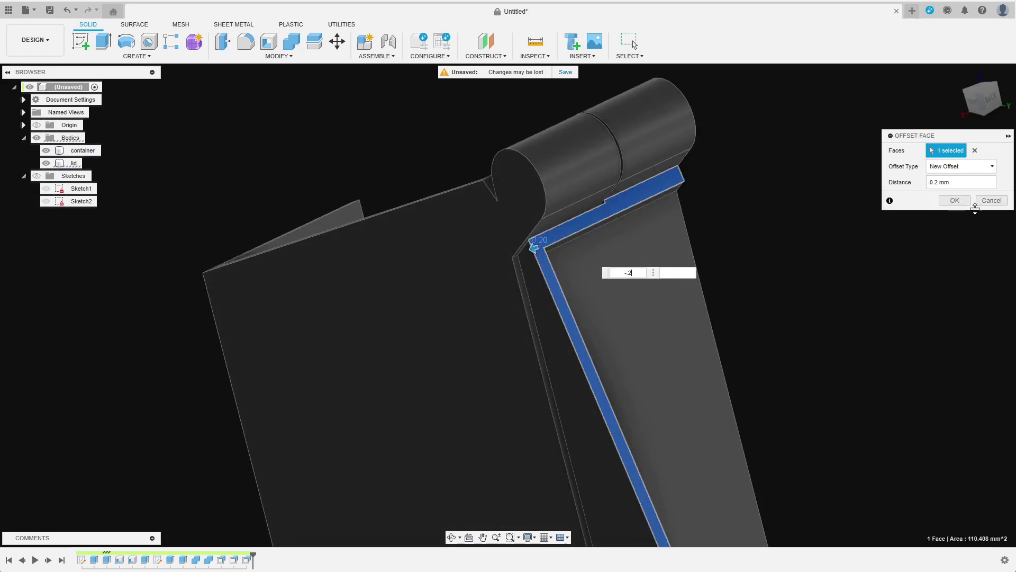
- Apply the -0.2 mm offset, then mirror the half container body across the mid plane
left_click(961, 201)
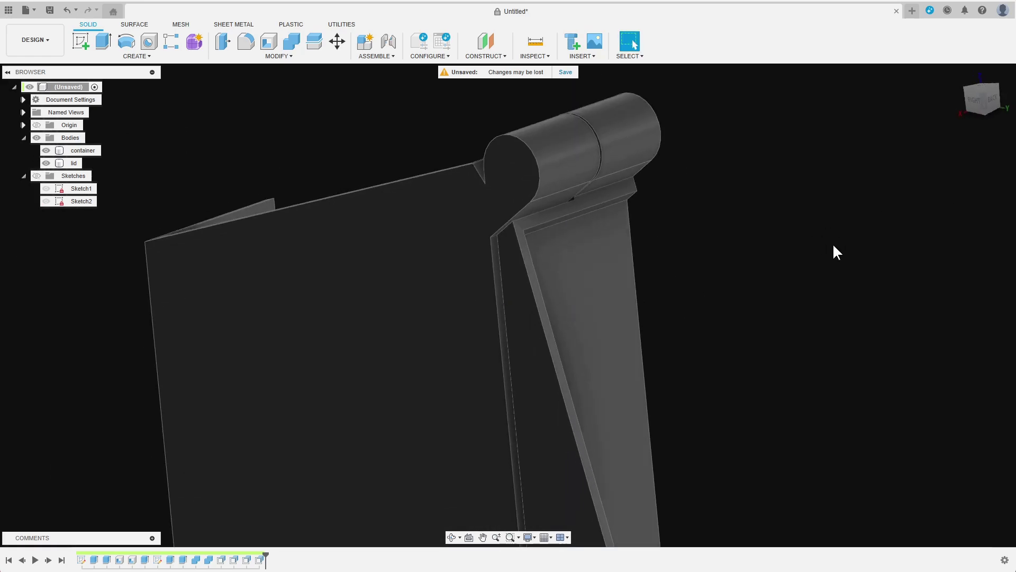
scroll(823, 242, "down", 3)
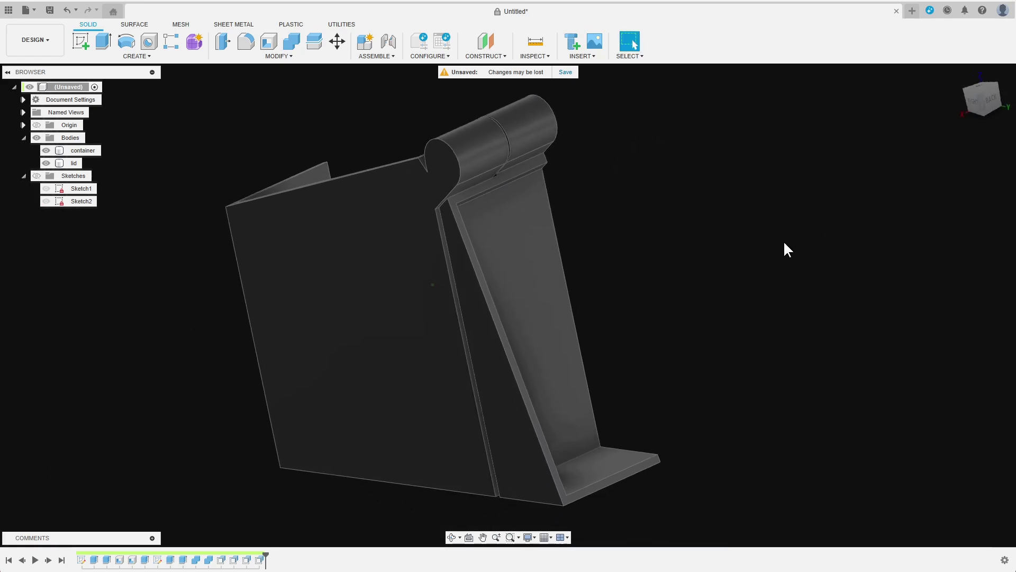
left_click(149, 56)
left_click(89, 281)
left_click(394, 236)
left_click(614, 416)
left_click(951, 214)
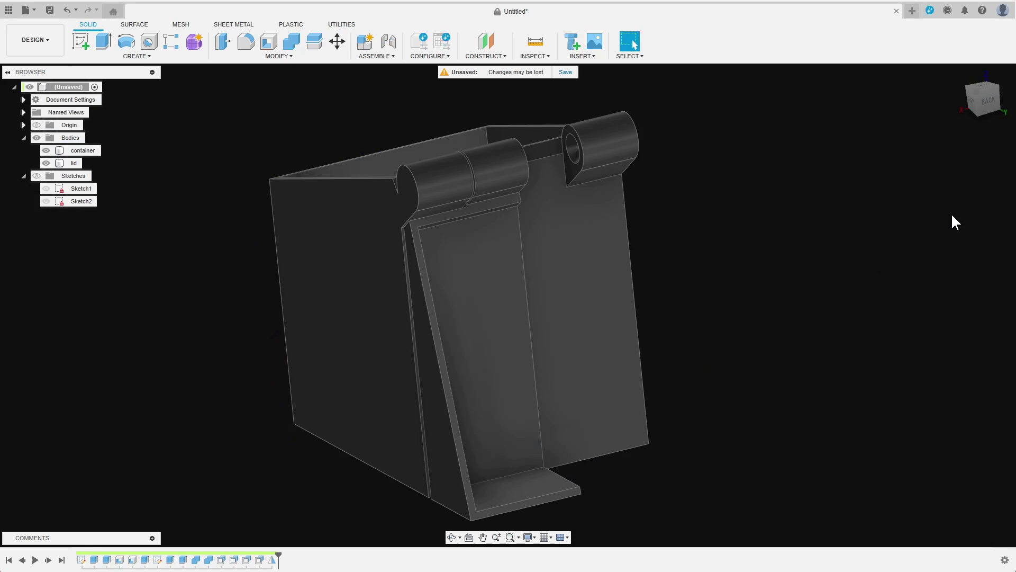
left_click(149, 56)
- Mirror the half lid body across the mid plane into a full lid
left_click(89, 281)
left_click(462, 318)
left_click(604, 318)
left_click(952, 213)
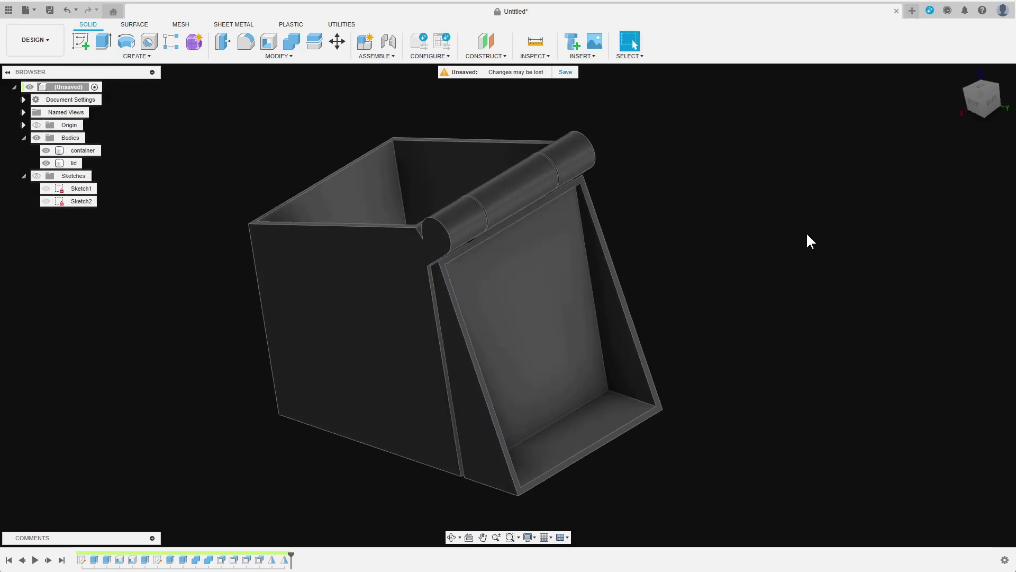
middle_click_drag(805, 232, 802, 224, "shift")
- Create separate components from the container and lid bodies
right_click(70, 137)
left_click(104, 145)
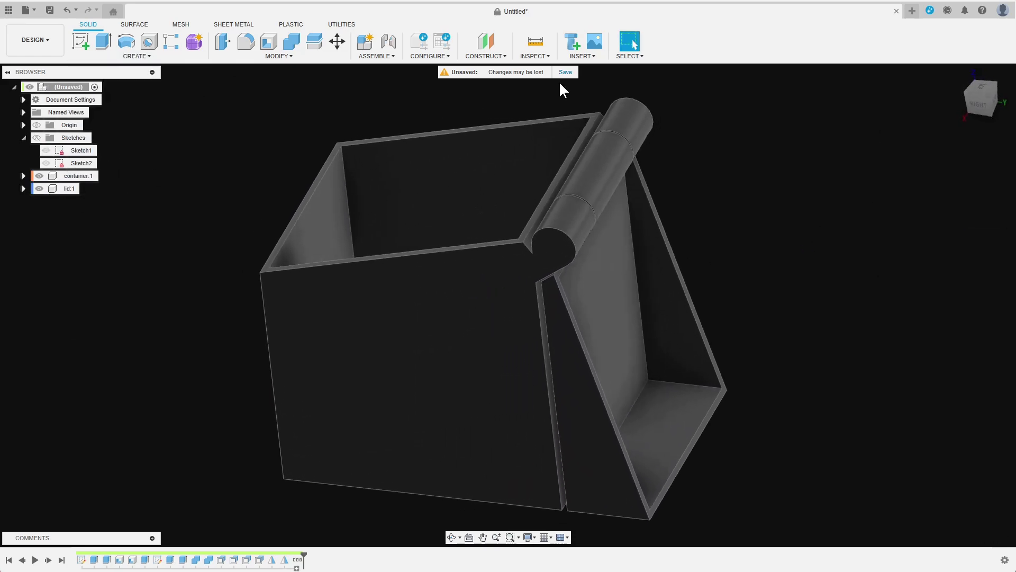
left_click(535, 55)
- Display component colors and start a Section Analysis cut through the box
left_click(536, 56)
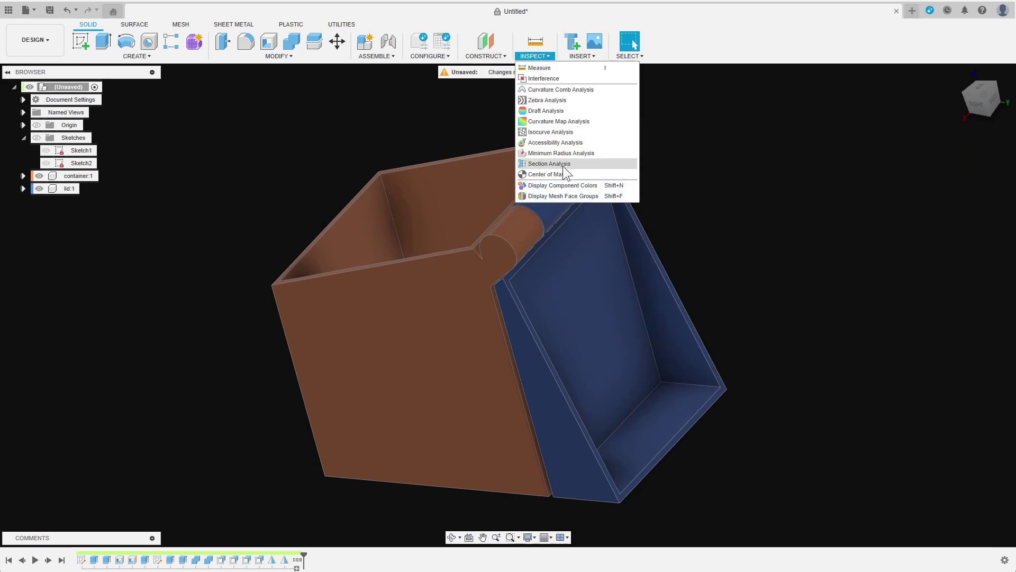
left_click(548, 164)
left_click(523, 271)
left_click_drag(472, 284, 373, 309)
scroll(373, 310, "up", 5)
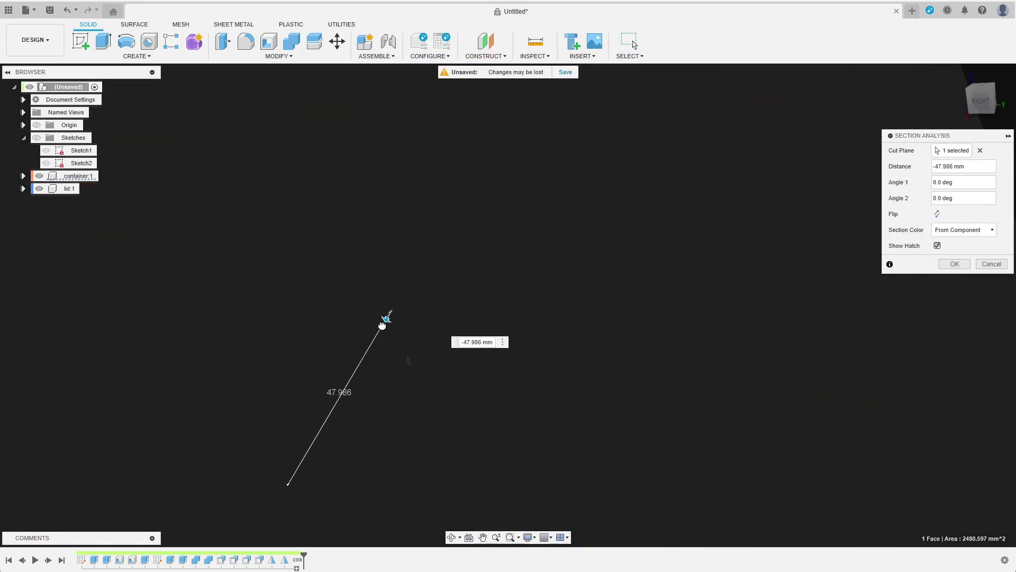
mouse_move(373, 310)
middle_mouse_down("shift")
mouse_move(314, 469)
mouse_move(414, 390)
middle_mouse_up("shift")
- Slide the cut plane through the hinge knuckles to check clearance, then cancel it
left_click_drag(398, 325, 469, 318)
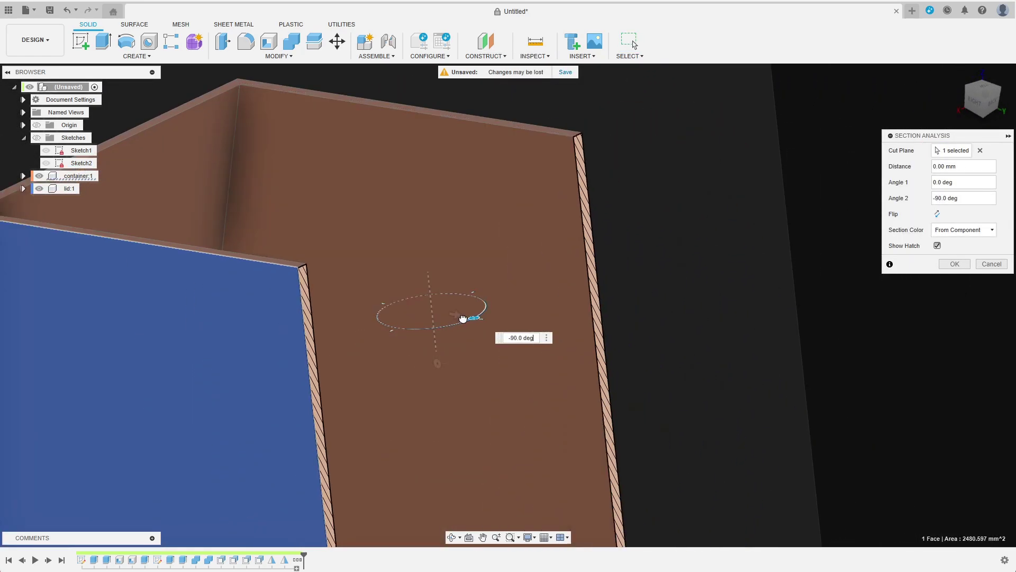
middle_click_drag(469, 318, 413, 238, "shift")
left_click_drag(440, 286, 439, 266)
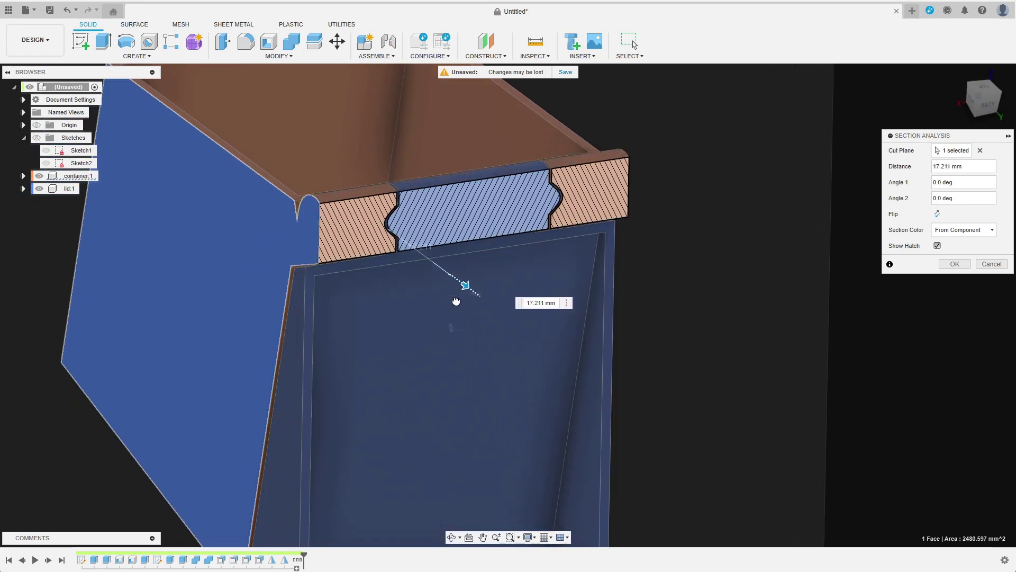
key("Escape")
middle_click_drag(812, 266, 640, 268, "shift")
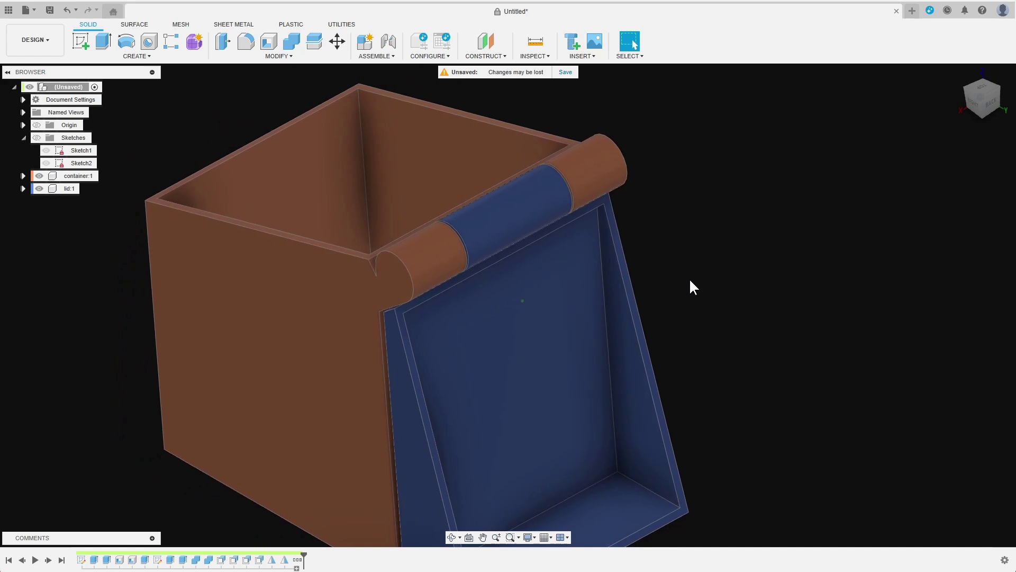
middle_click_drag(650, 296, 756, 274, "shift")
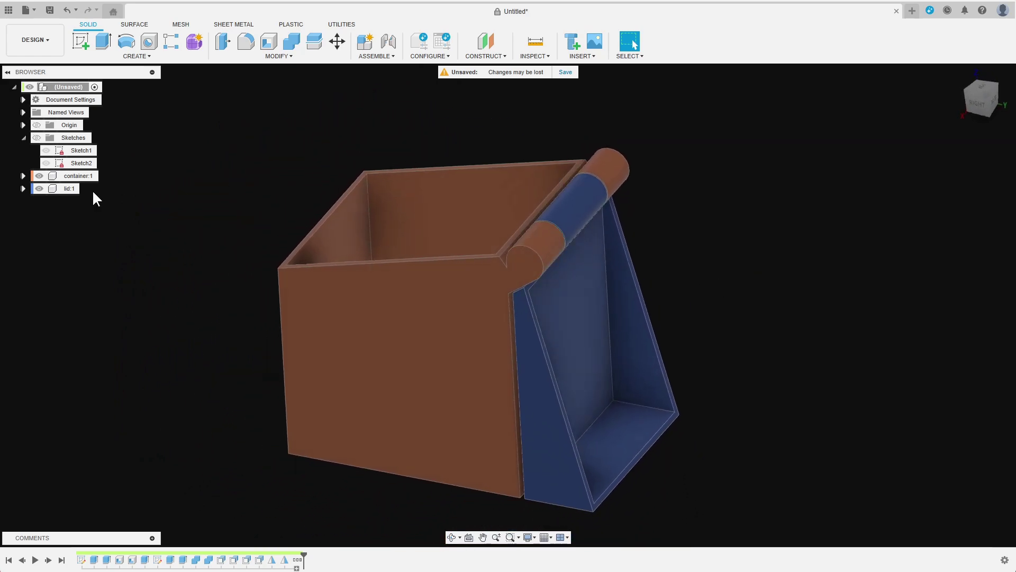
- Ground the container:1 component so it stays fixed
left_click(75, 176)
right_click(69, 176)
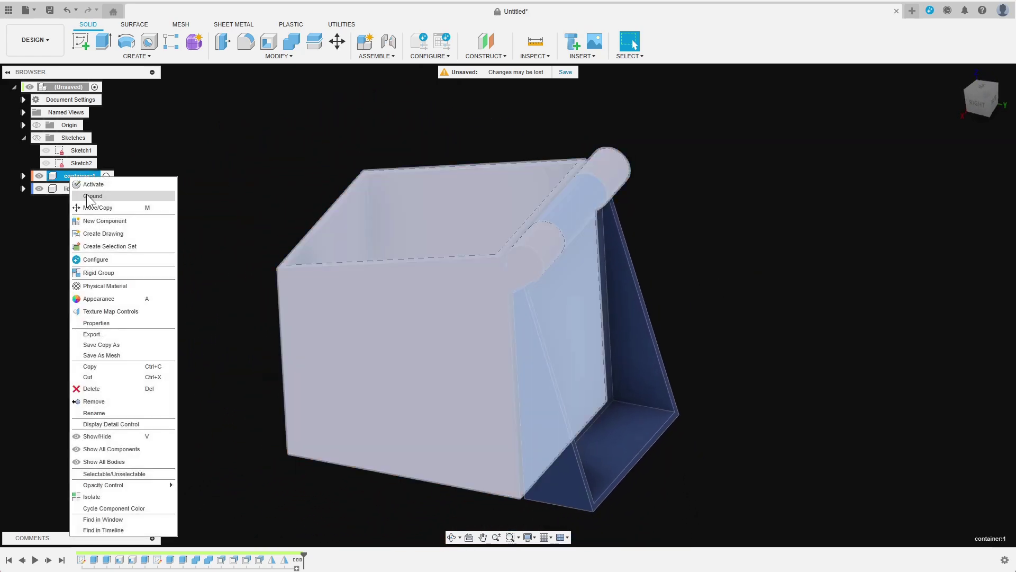
left_click(138, 196)
- Set up a revolute as-built joint between lid and container on the hinge axis with 0–270° limits
left_click(377, 55)
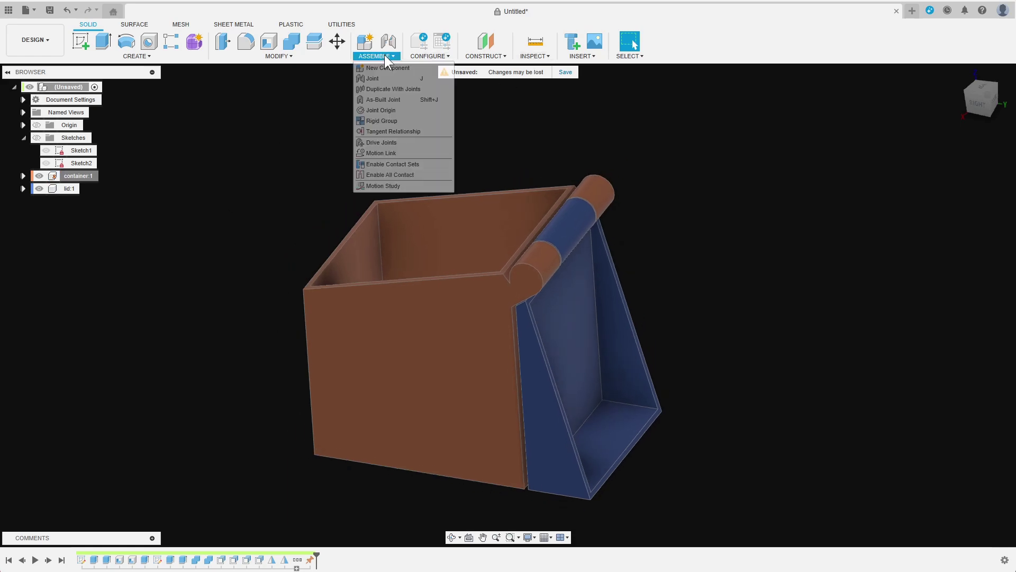
left_click(384, 99)
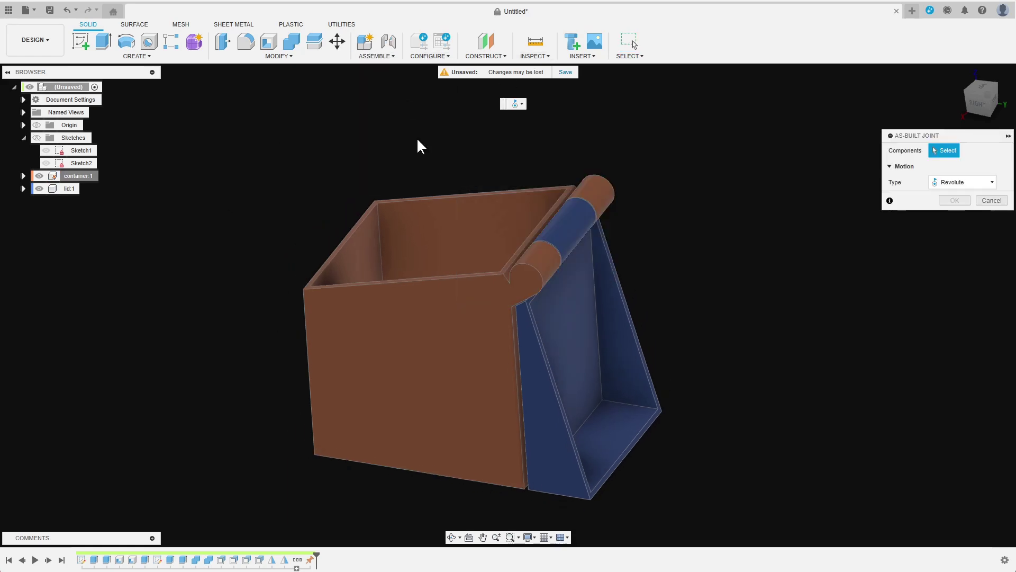
left_click(533, 337)
left_click(489, 330)
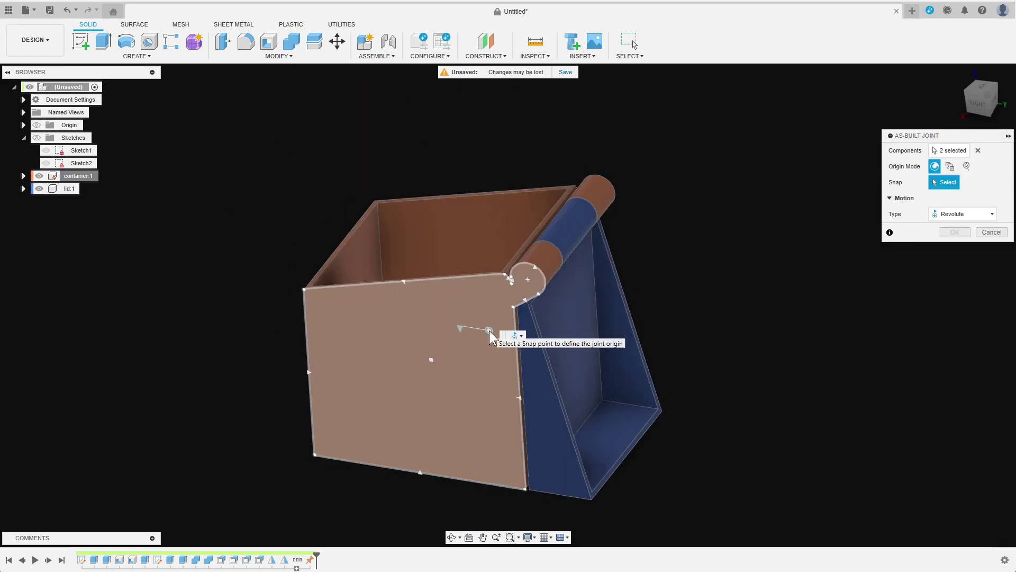
left_click(562, 243)
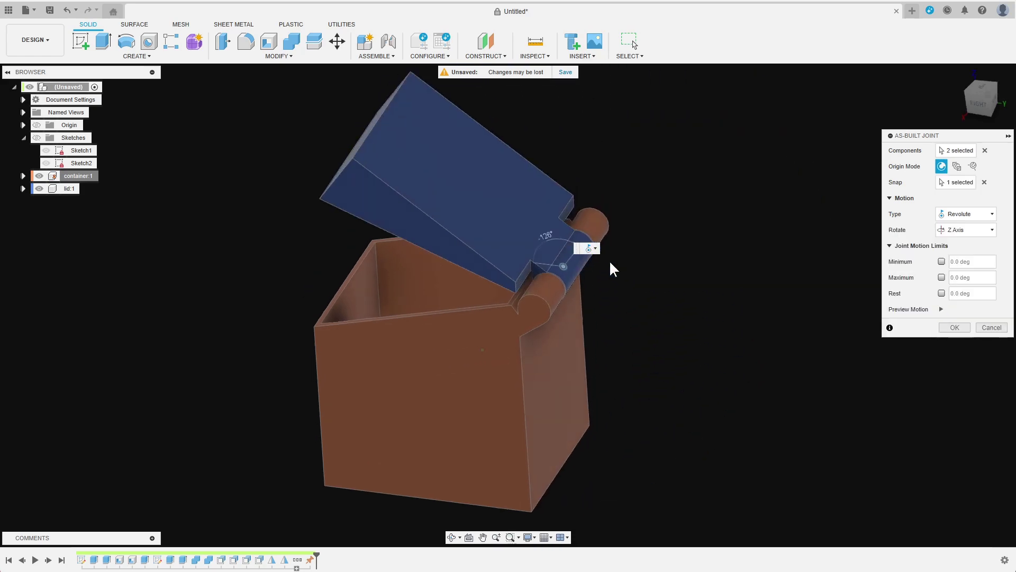
left_click(941, 261)
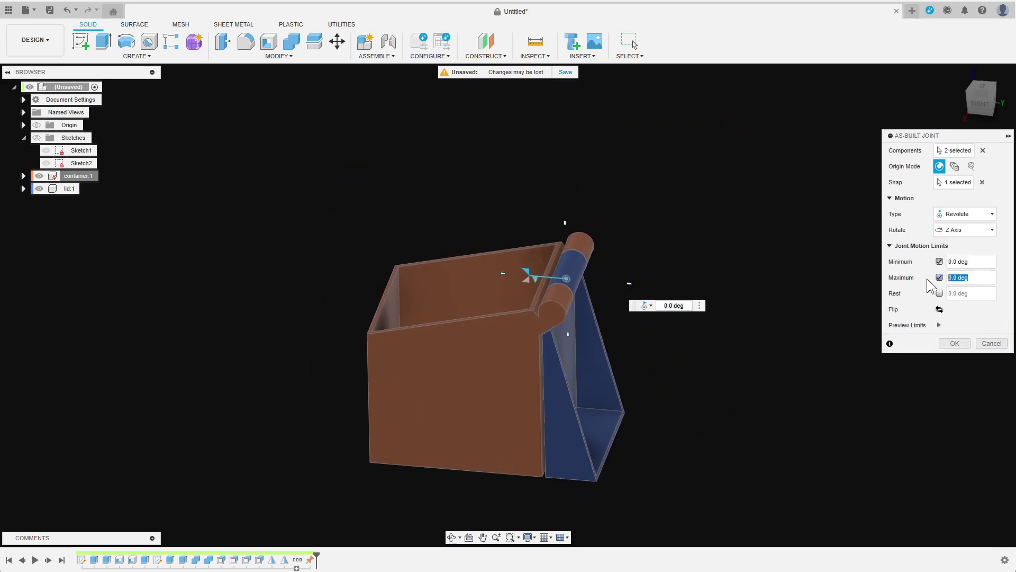
type("270")
left_click(939, 325)
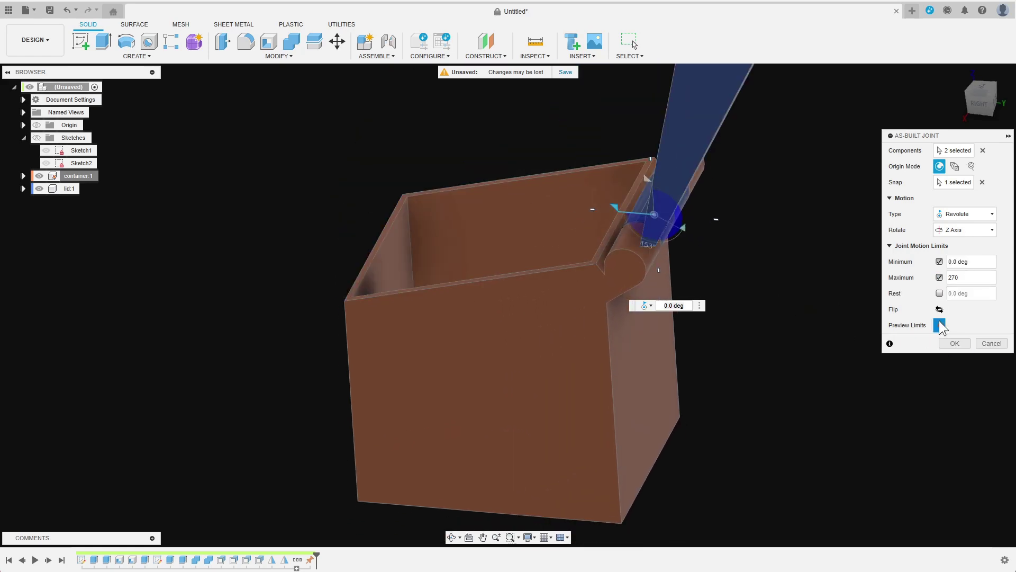
- Confirm the joint and swing the lid closed over the container, orbiting to inspect the fit
left_click(953, 343)
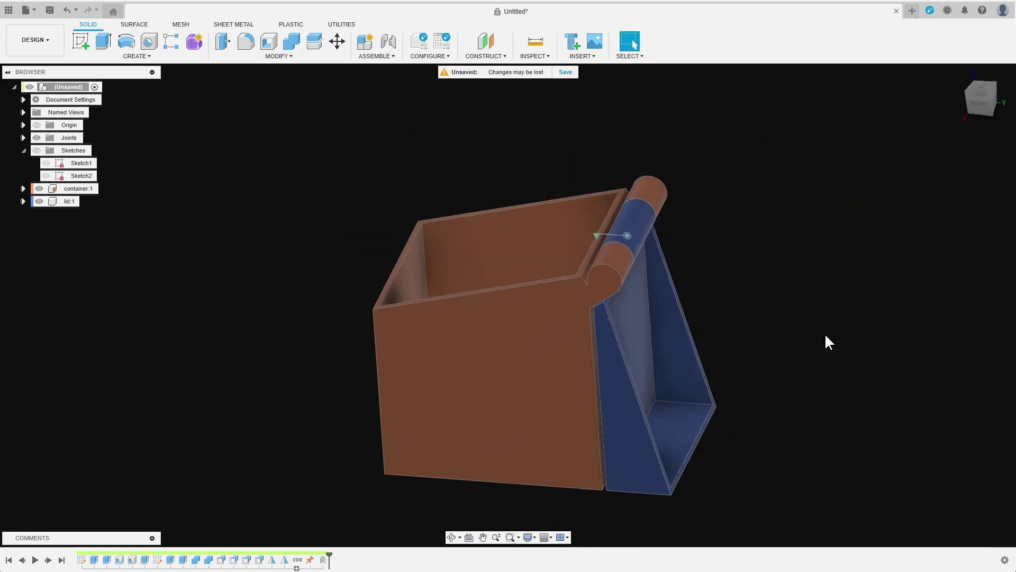
left_click_drag(675, 418, 463, 269)
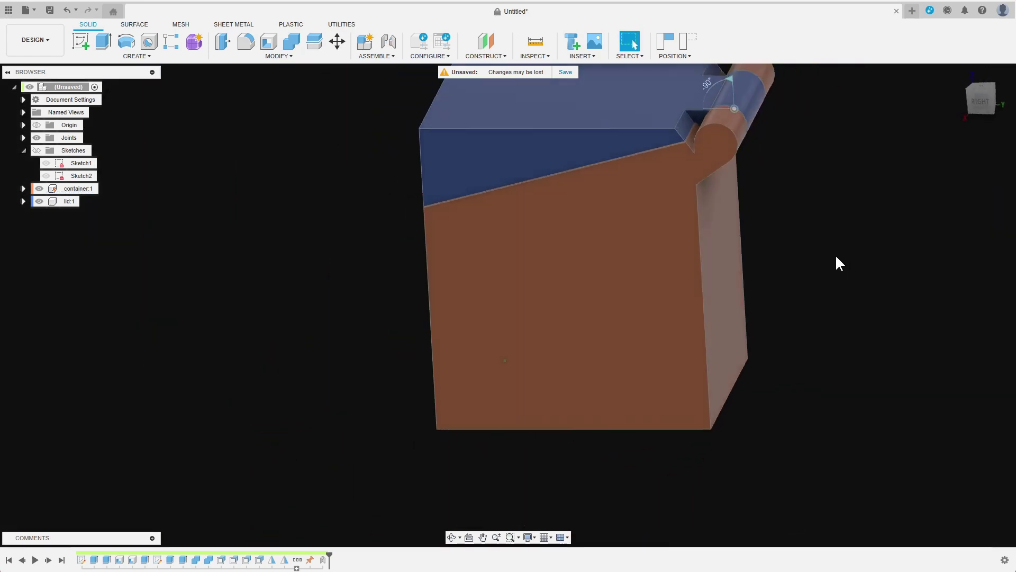
mouse_move(839, 264)
middle_mouse_down("shift")
mouse_move(525, 229)
mouse_move(504, 265)
middle_mouse_up("shift")
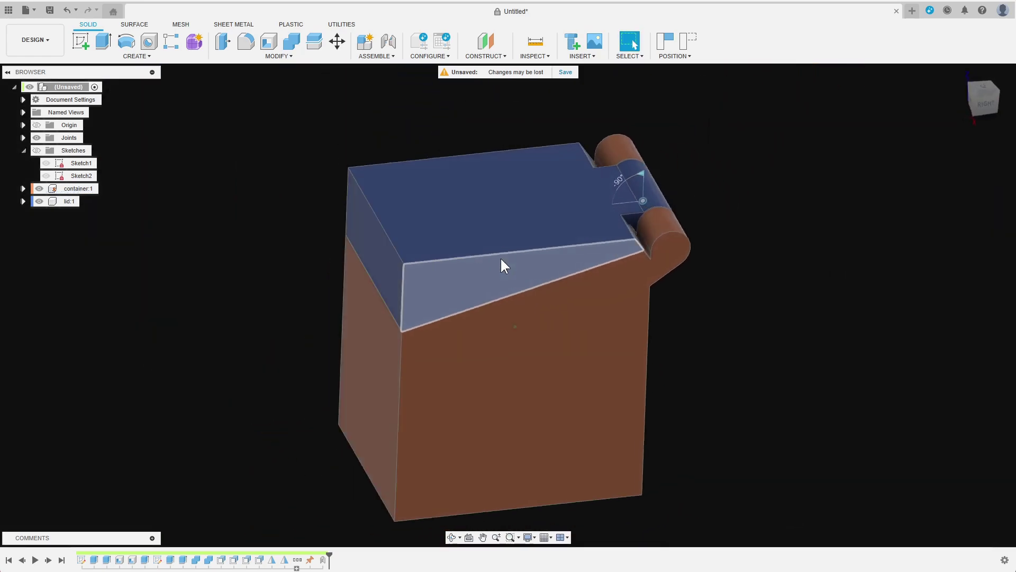